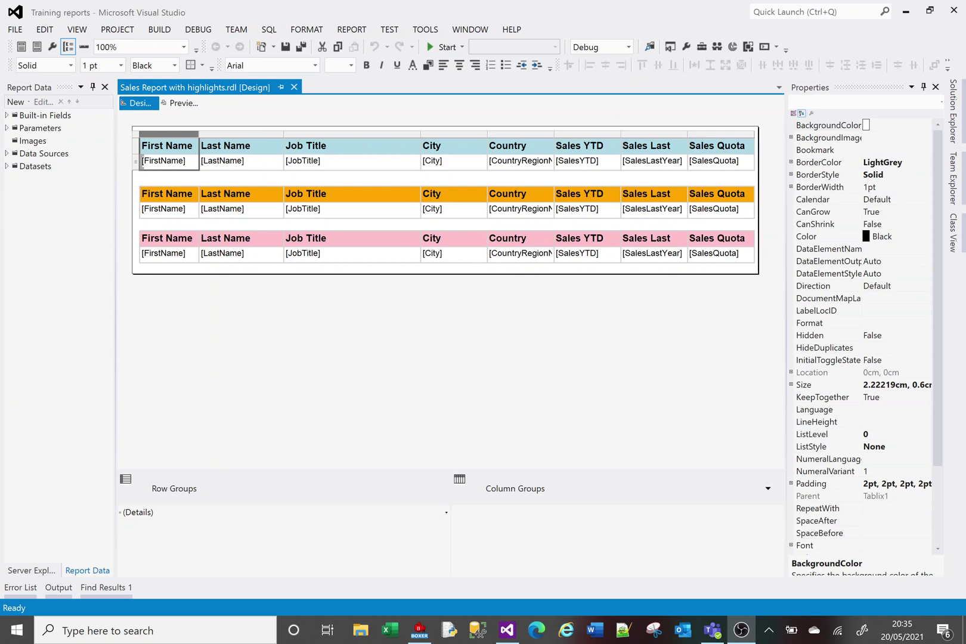
Append another 'union all select * from [Sales].[vSalesPerson]' block to DataSet1's query and confirm
click(7, 166)
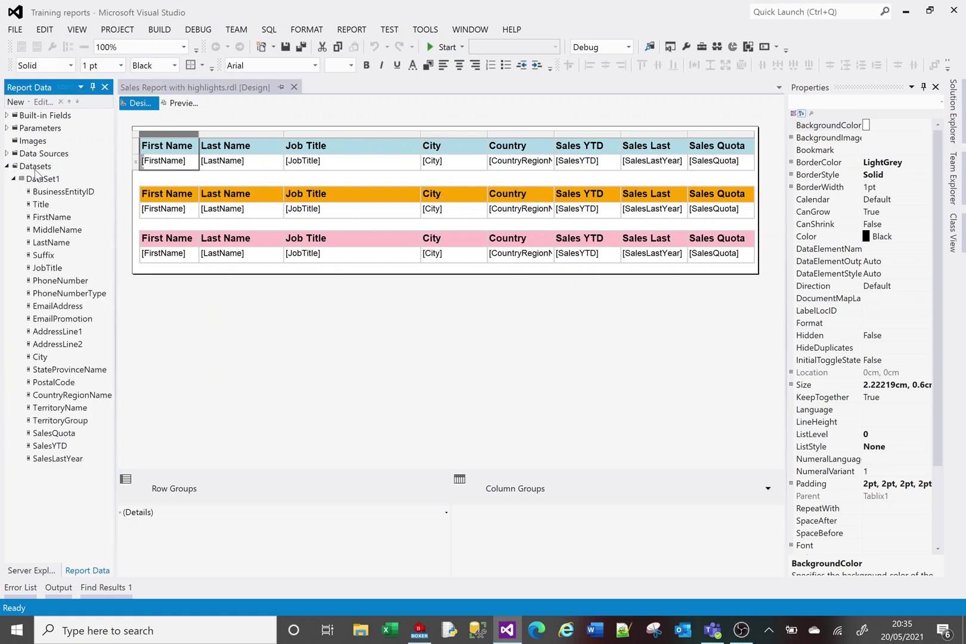
double_click(34, 181)
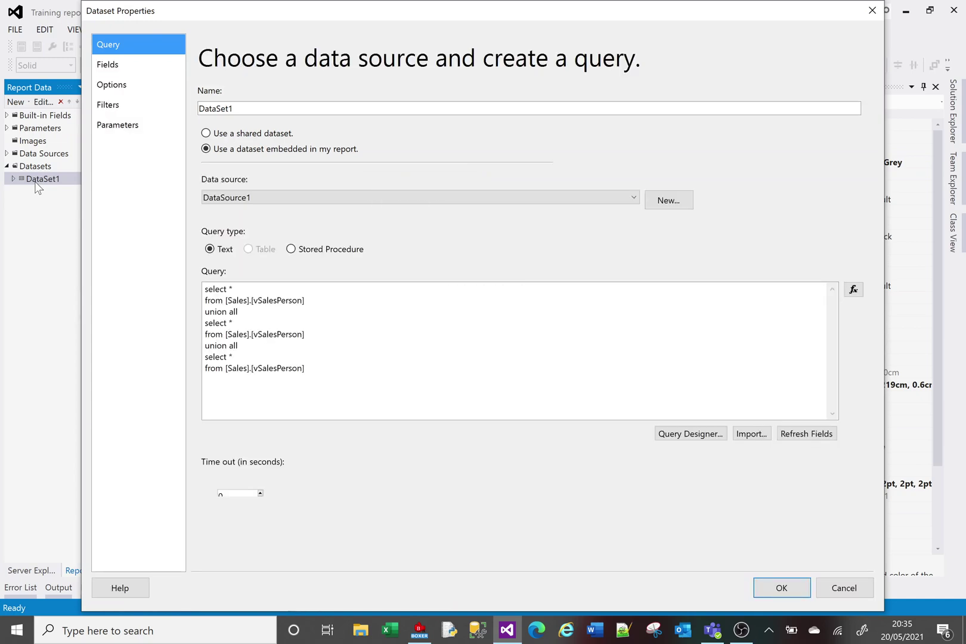
mouse_move(214, 356)
mouse_down()
mouse_move(304, 369)
mouse_move(205, 345)
mouse_up()
key(ctrl+c)
click(305, 368)
key(ctrl+v)
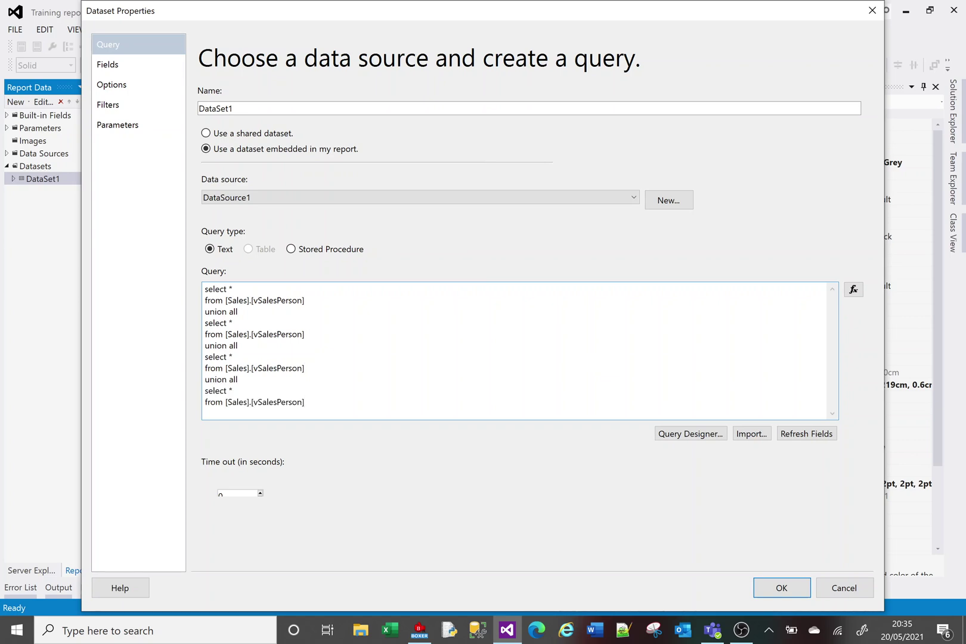
click(777, 587)
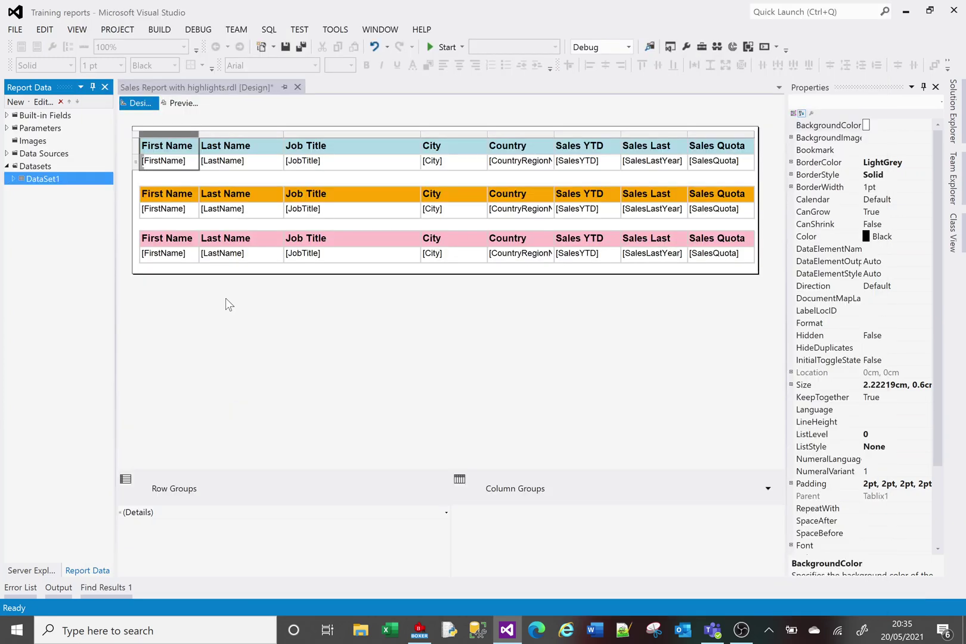
click(181, 103)
click(196, 154)
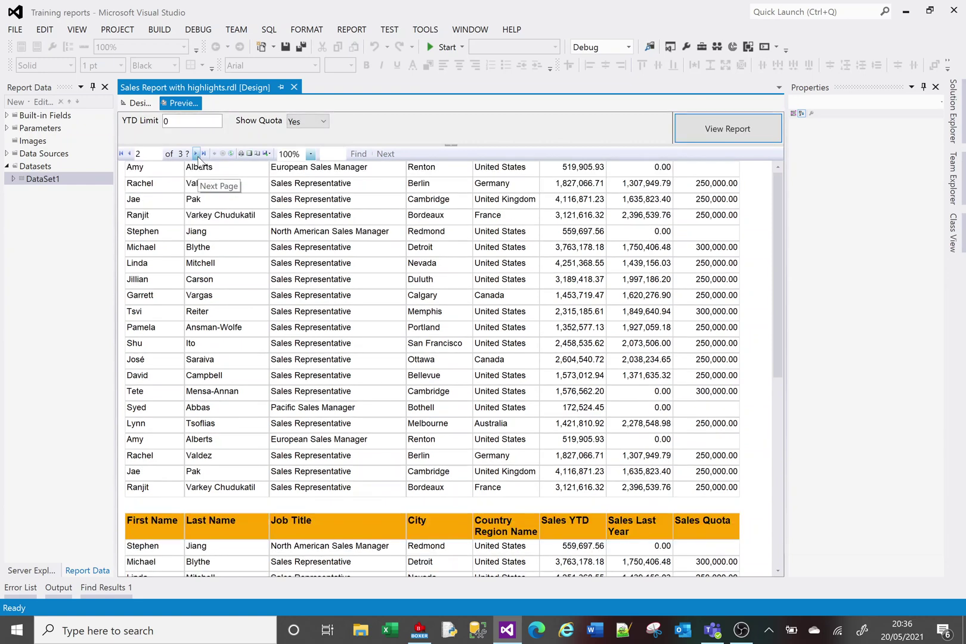
click(197, 154)
click(198, 156)
click(198, 156)
click(128, 154)
click(780, 459)
click(778, 331)
click(129, 154)
click(779, 517)
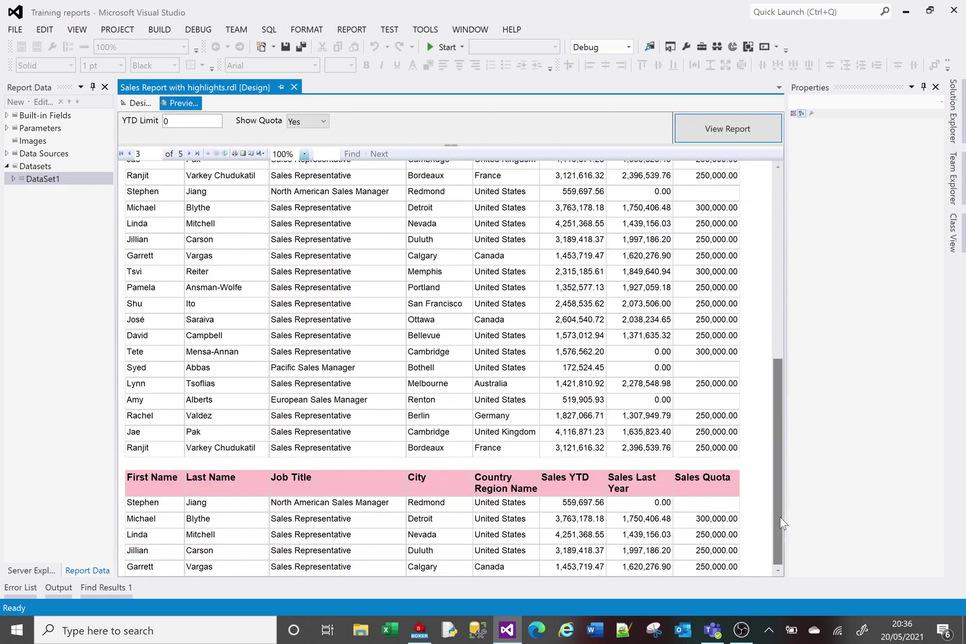
click(778, 344)
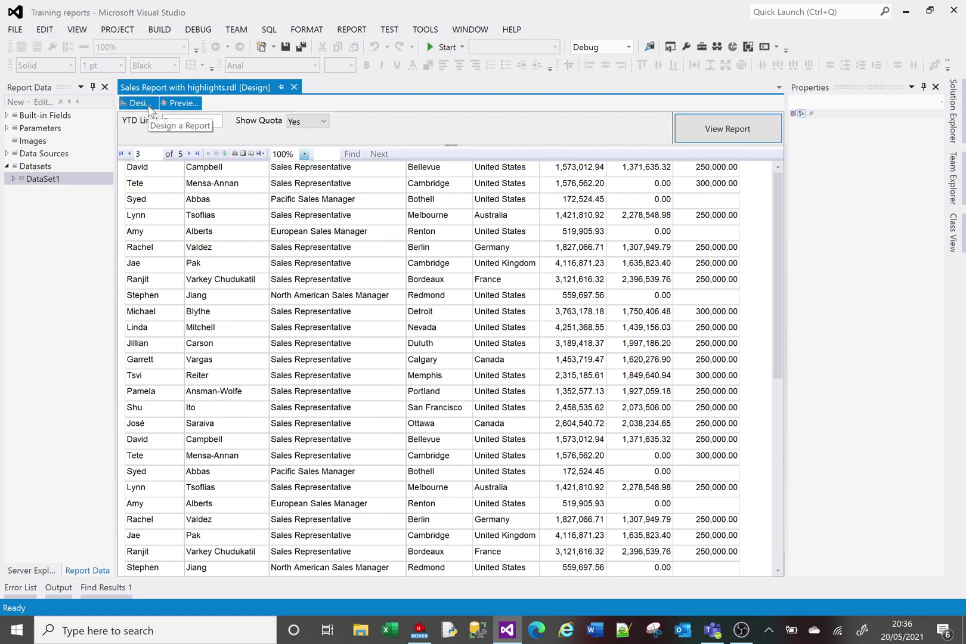
Turn on 'Add a page break after' for the blue table (Tablix1)
click(148, 105)
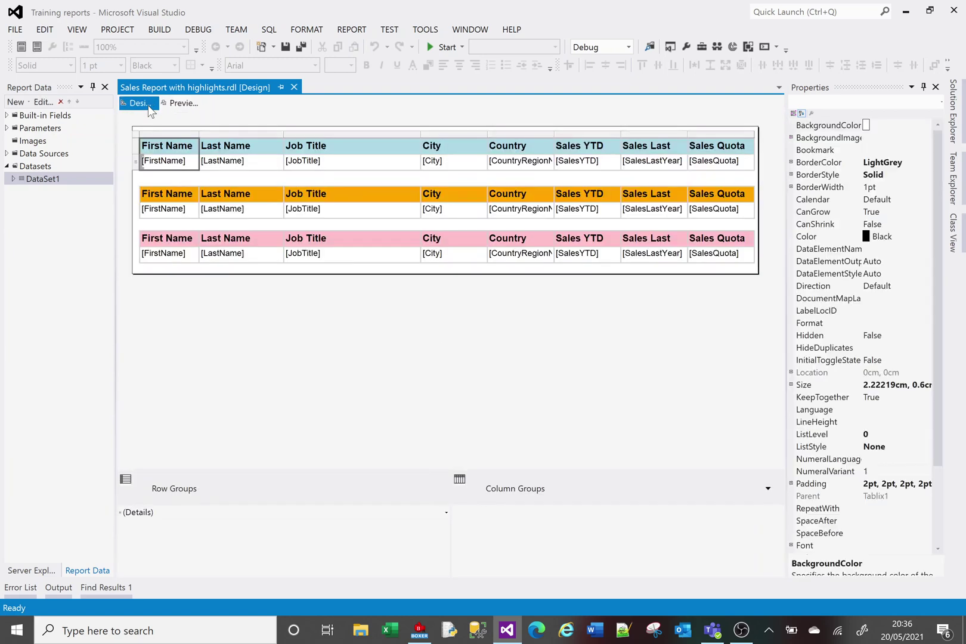
right_click(161, 134)
click(248, 224)
click(266, 160)
right_click(172, 133)
click(219, 181)
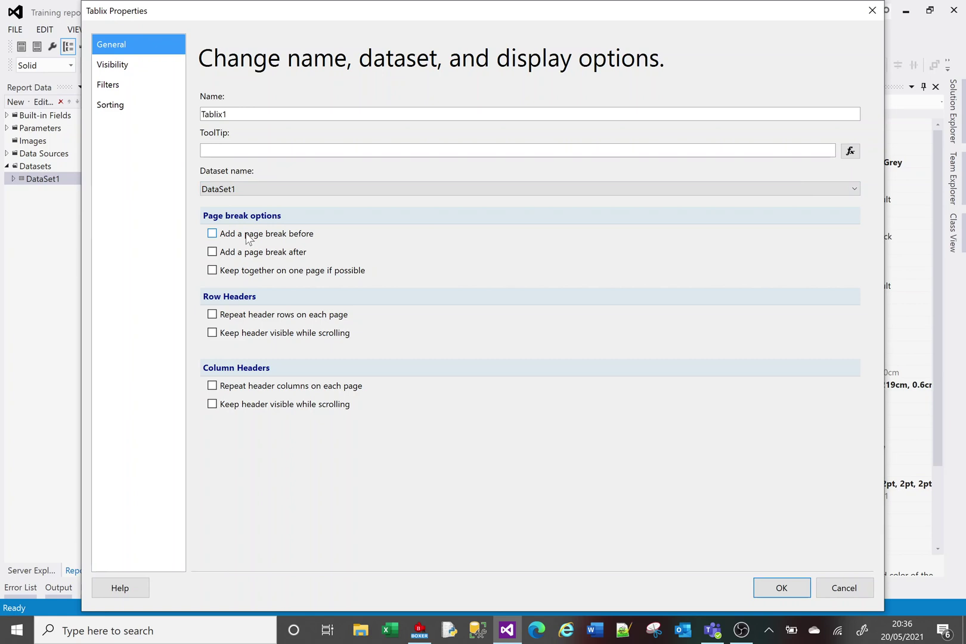
drag(436, 16, 413, 23)
click(242, 252)
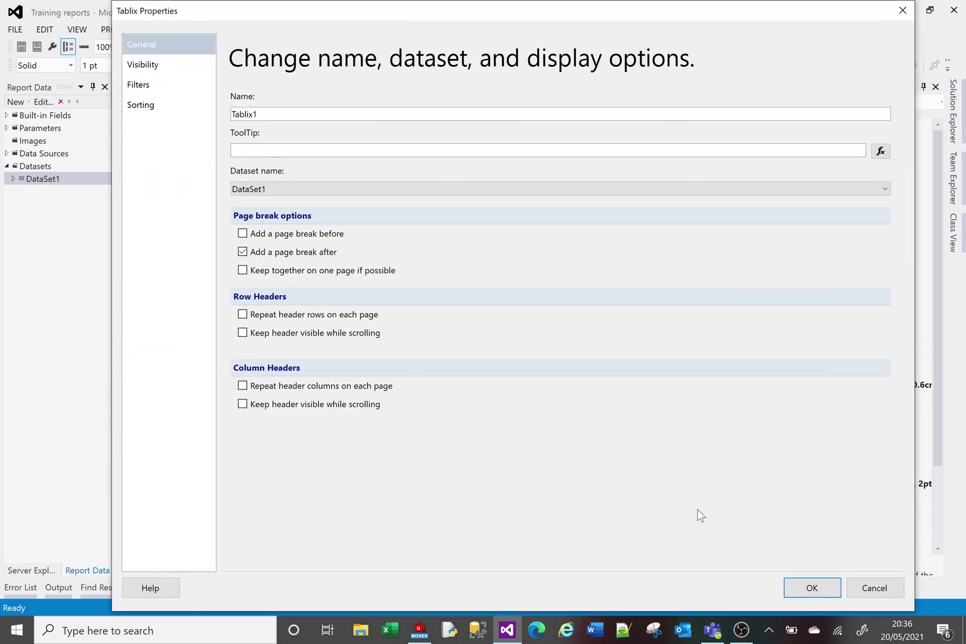
click(807, 587)
Turn on 'Add a page break after' for the orange table (Tablix2) as well
click(184, 209)
right_click(177, 182)
click(239, 232)
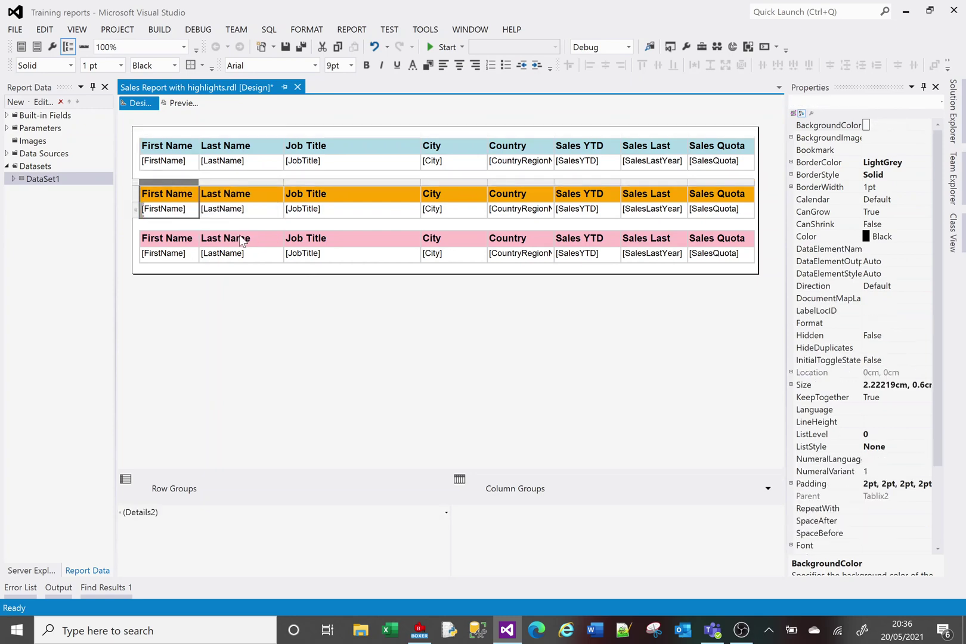
click(226, 255)
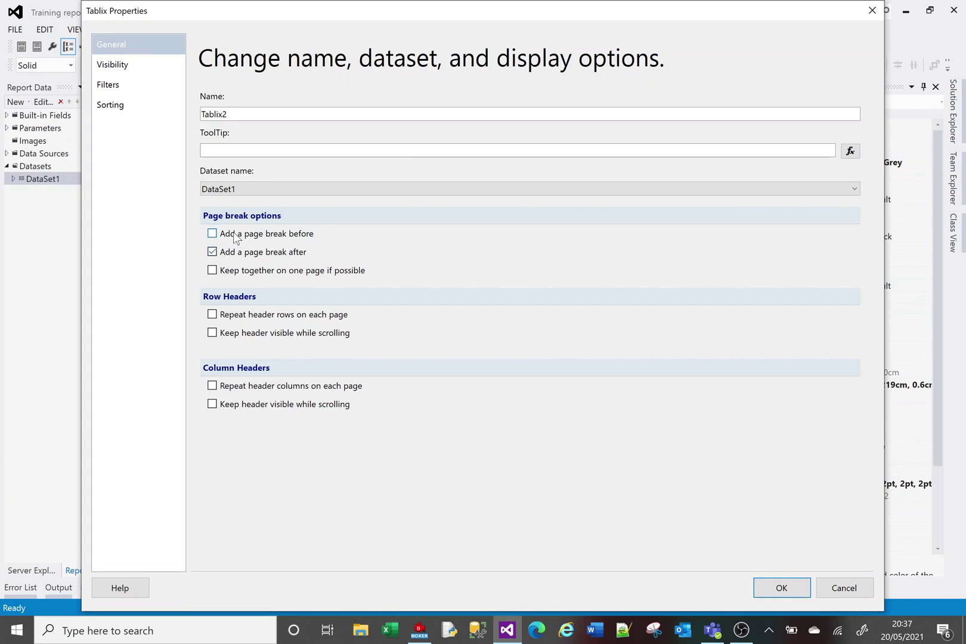
click(779, 586)
click(276, 323)
click(182, 103)
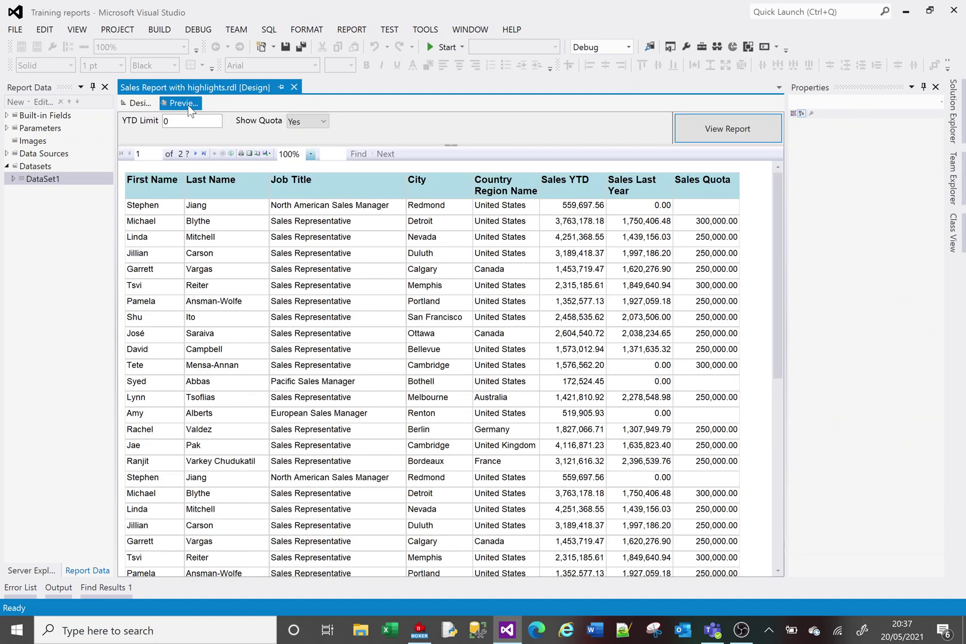
click(196, 154)
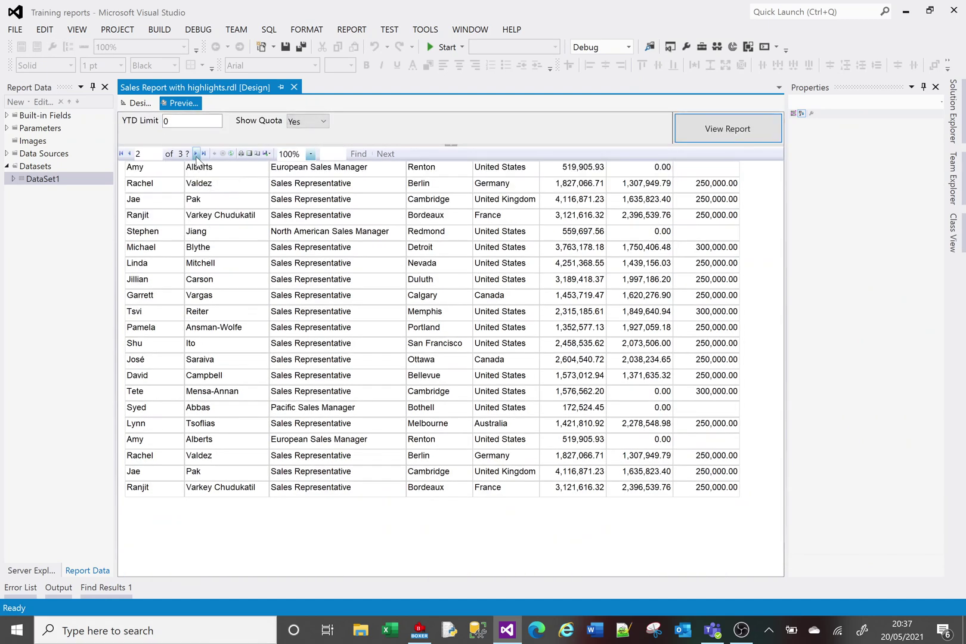
click(196, 153)
click(196, 154)
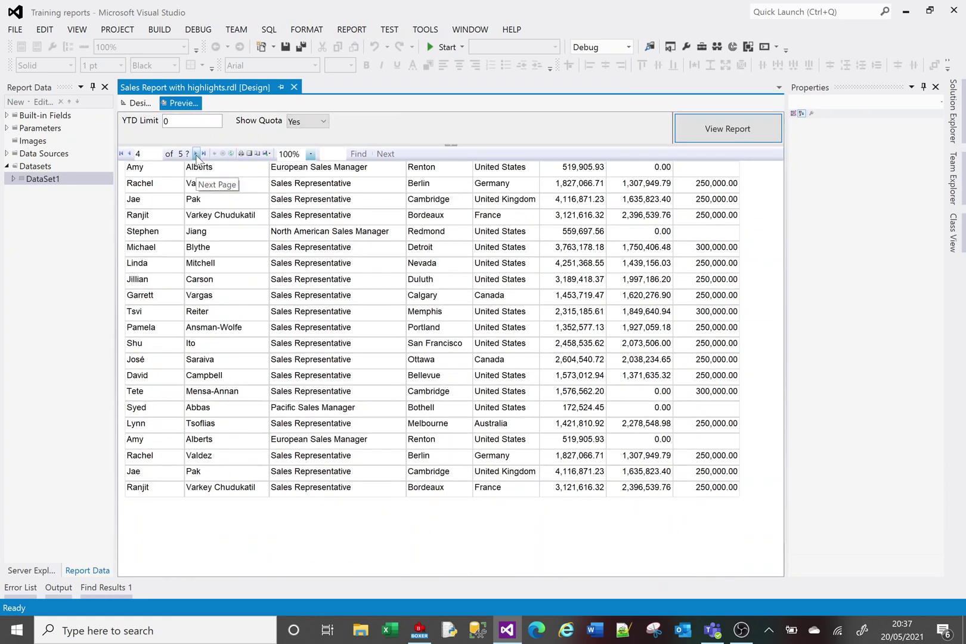
click(196, 154)
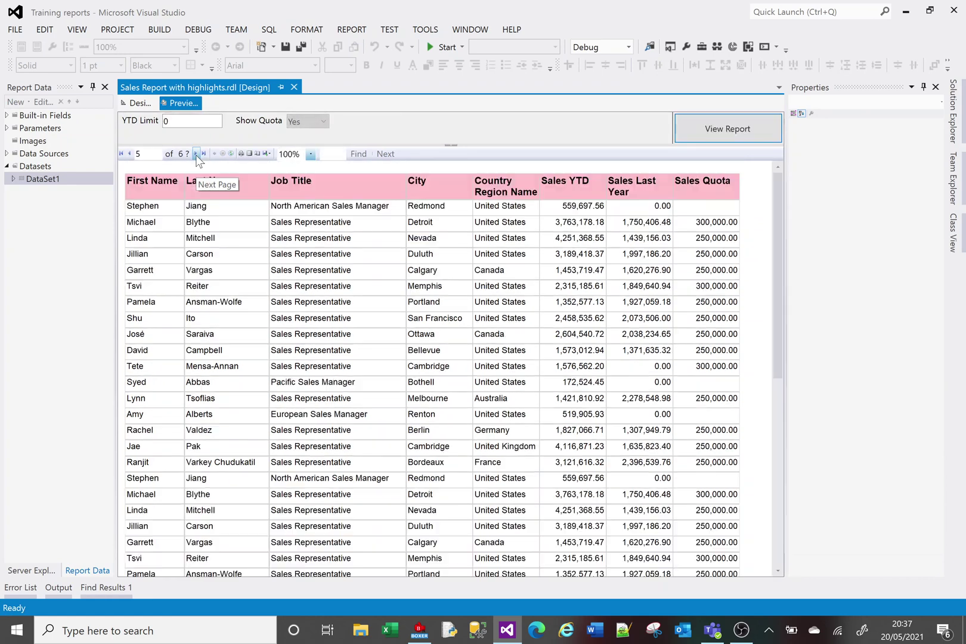
click(135, 103)
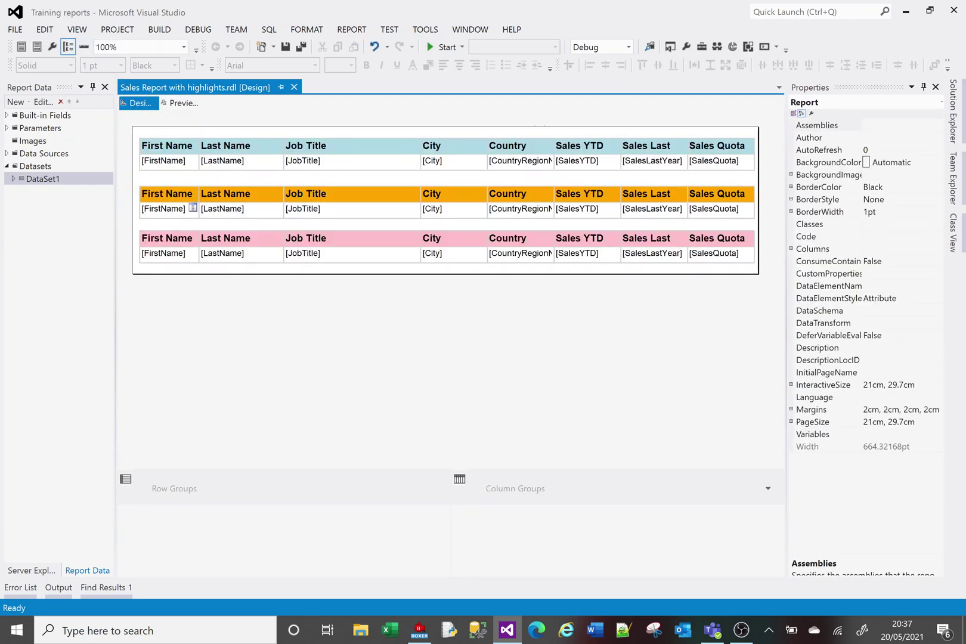
Tick 'Keep together on one page if possible' for Tablix1, then preview the report
click(168, 164)
right_click(166, 132)
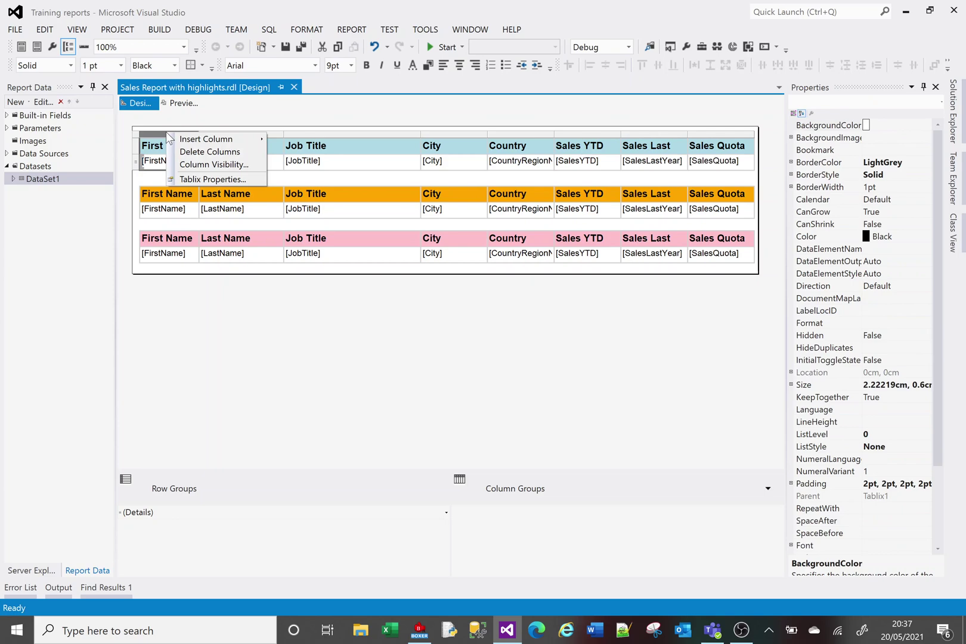
click(199, 181)
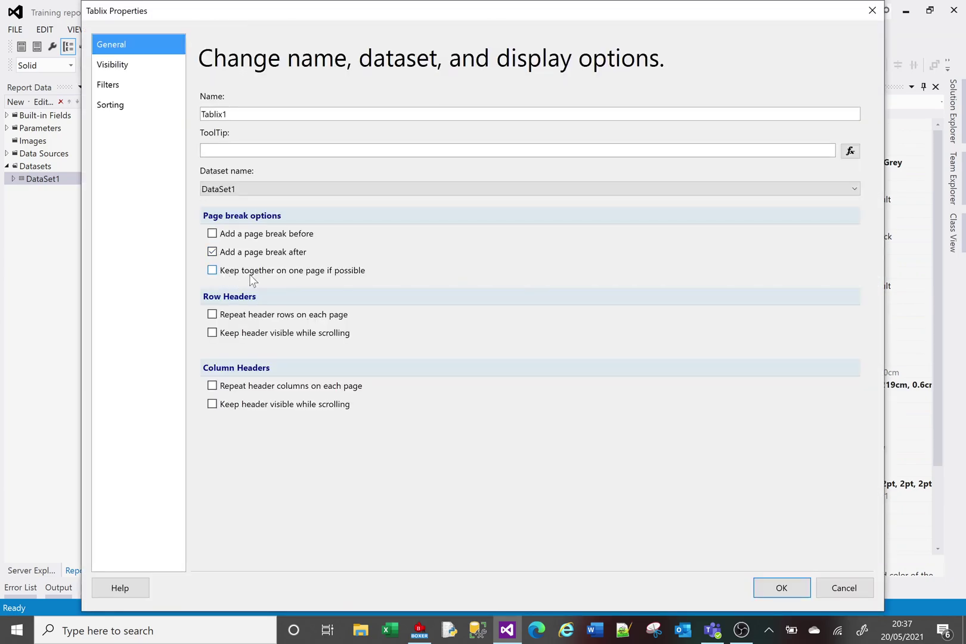
click(212, 270)
click(774, 587)
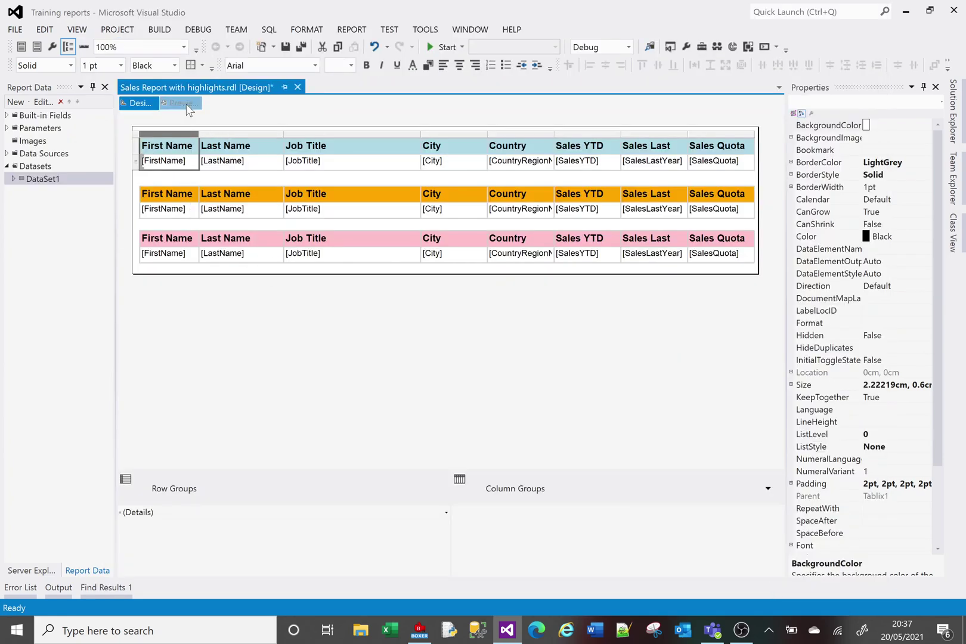
click(186, 104)
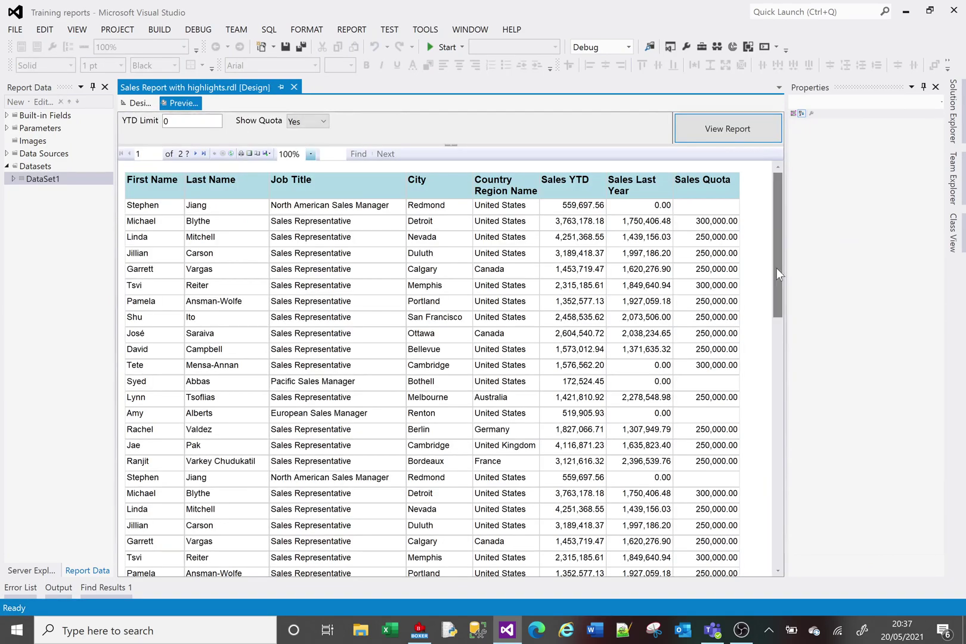
drag(776, 267, 792, 221)
click(196, 154)
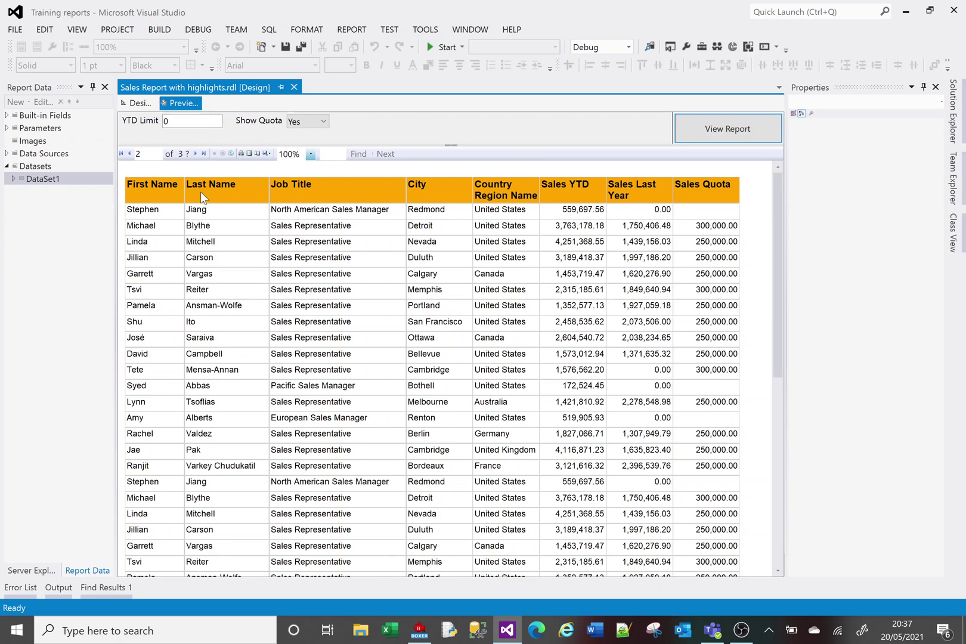
click(194, 154)
click(130, 154)
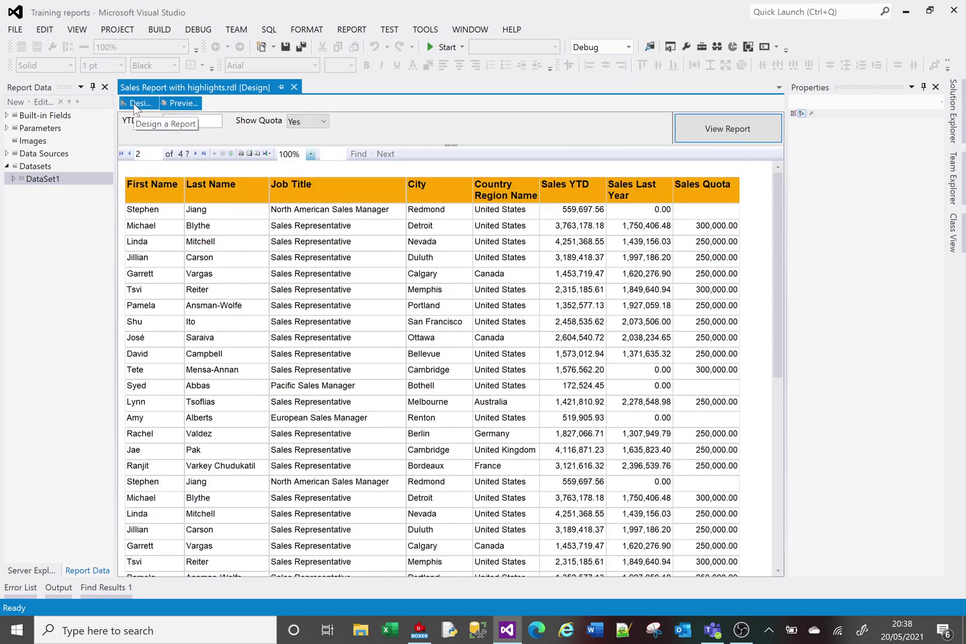
click(136, 104)
Reopen the blue table's (Tablix1) properties and confirm them
click(158, 182)
click(167, 146)
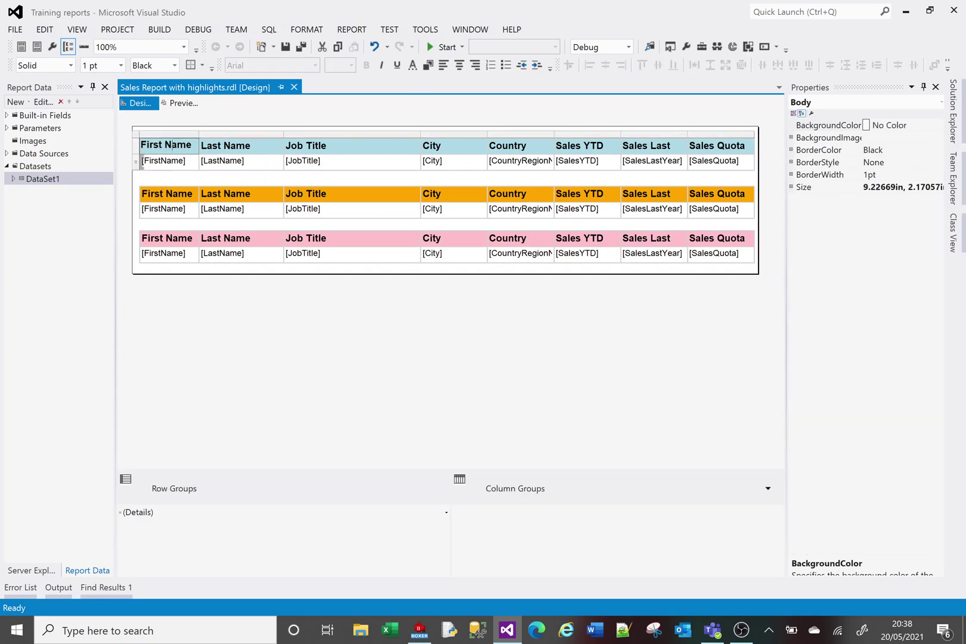
right_click(180, 134)
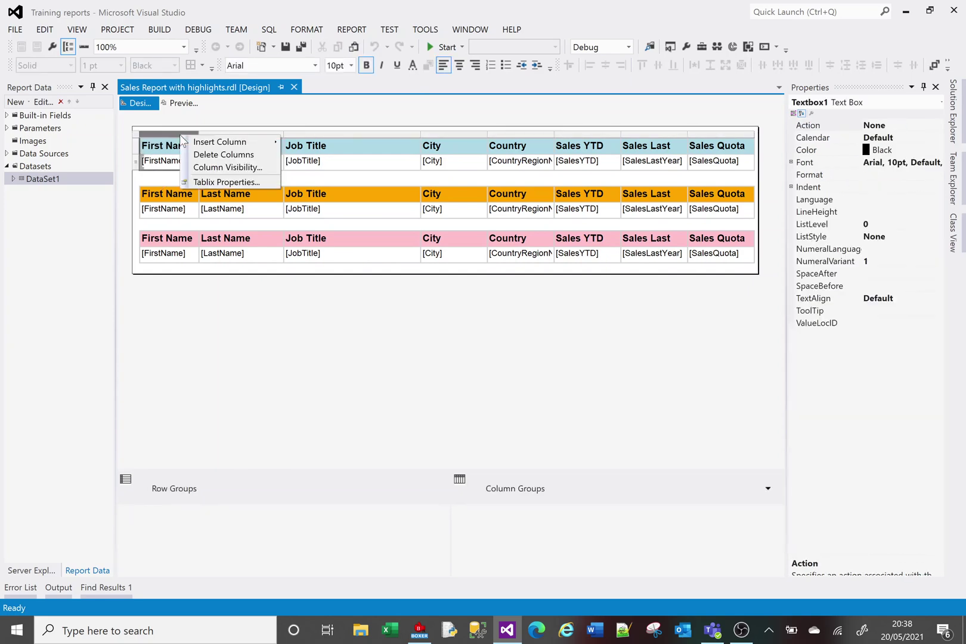
click(232, 182)
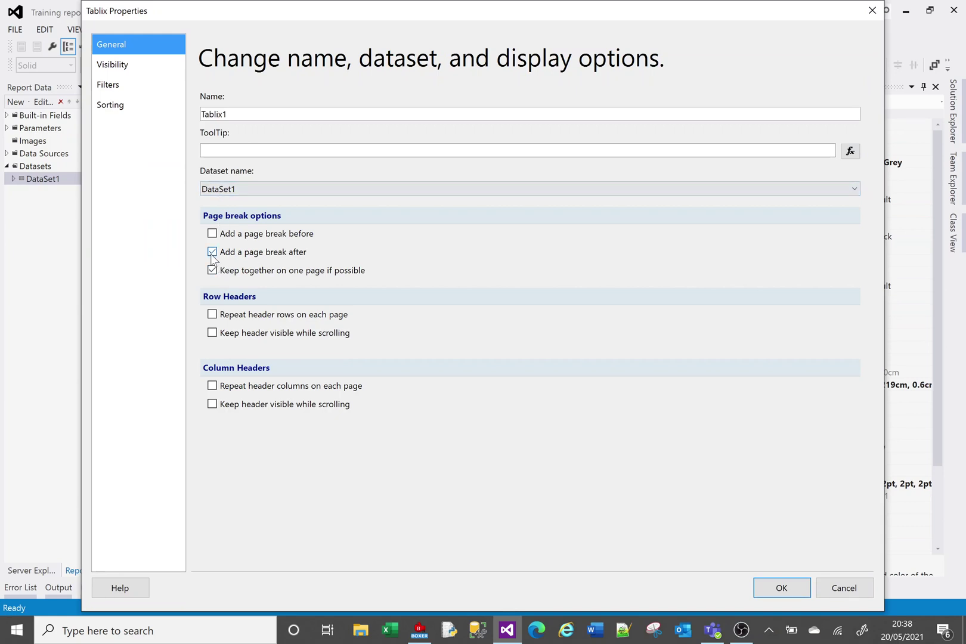
click(777, 590)
Reopen the orange table's (Tablix2) properties and confirm them
click(225, 221)
click(217, 215)
click(217, 215)
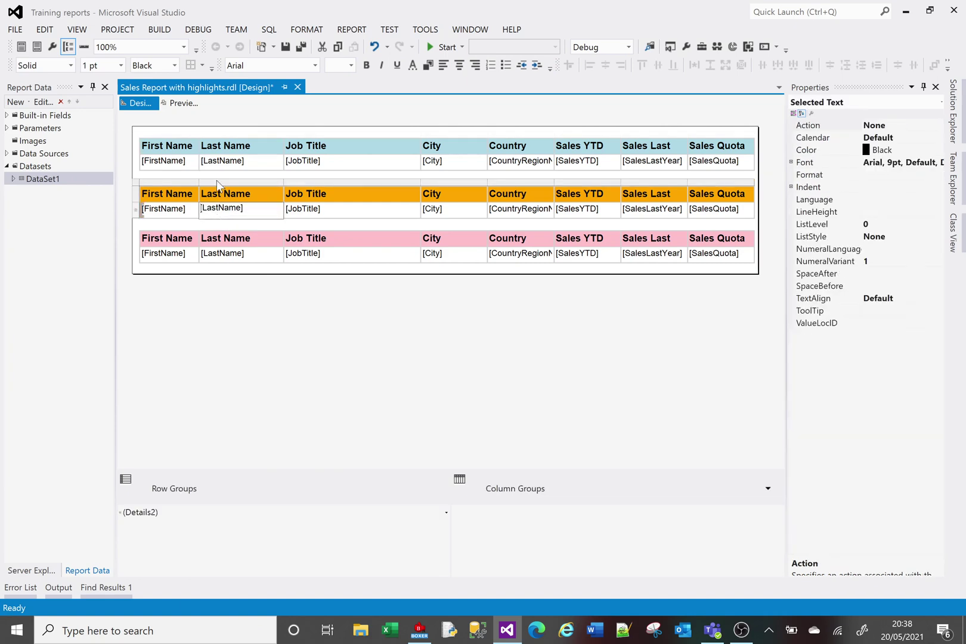
right_click(220, 183)
click(265, 233)
click(781, 588)
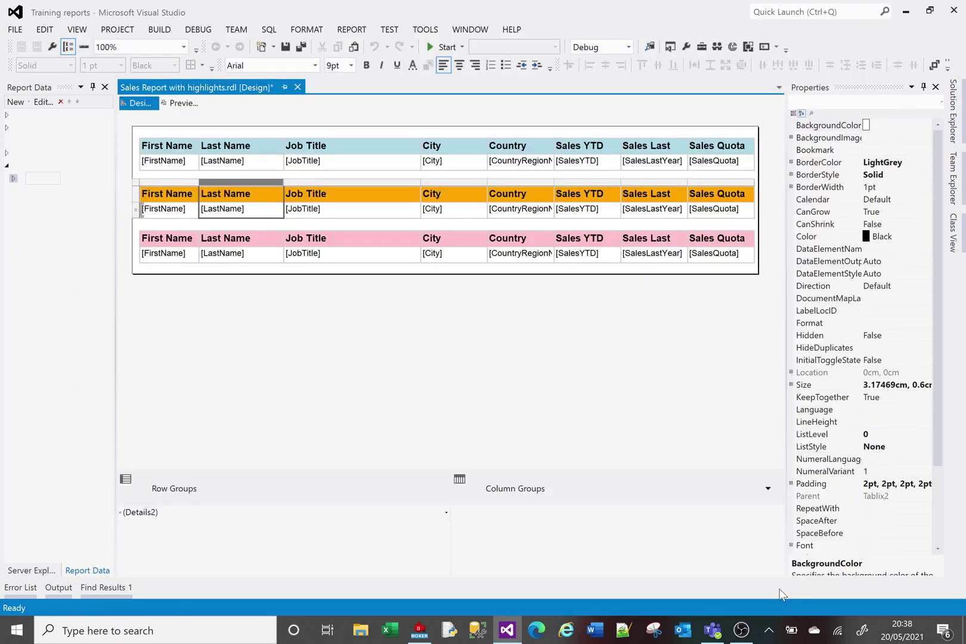
Preview the report, step forward two pages, back to page 1, then return to Design
click(183, 103)
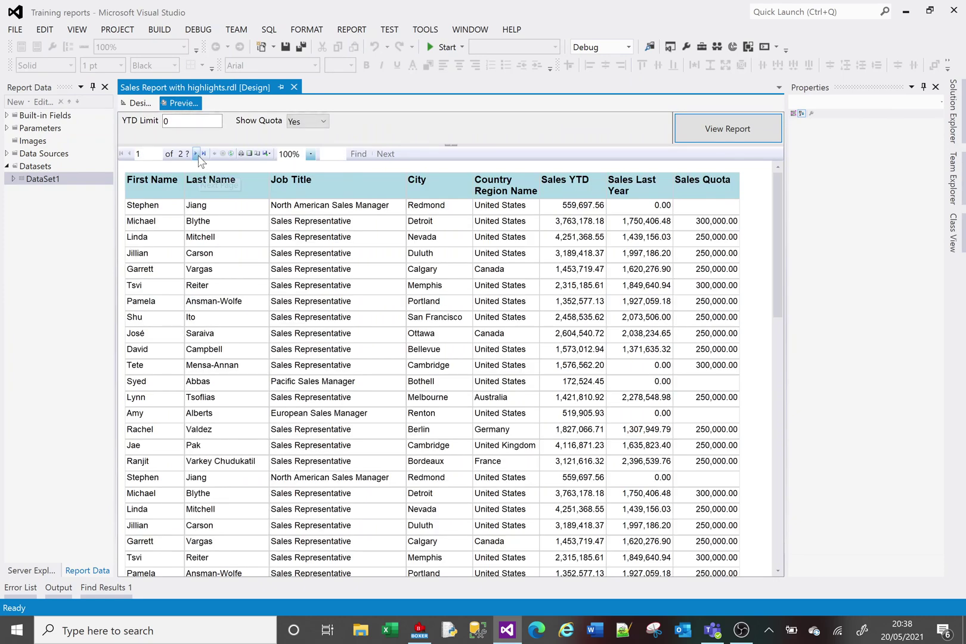
click(199, 156)
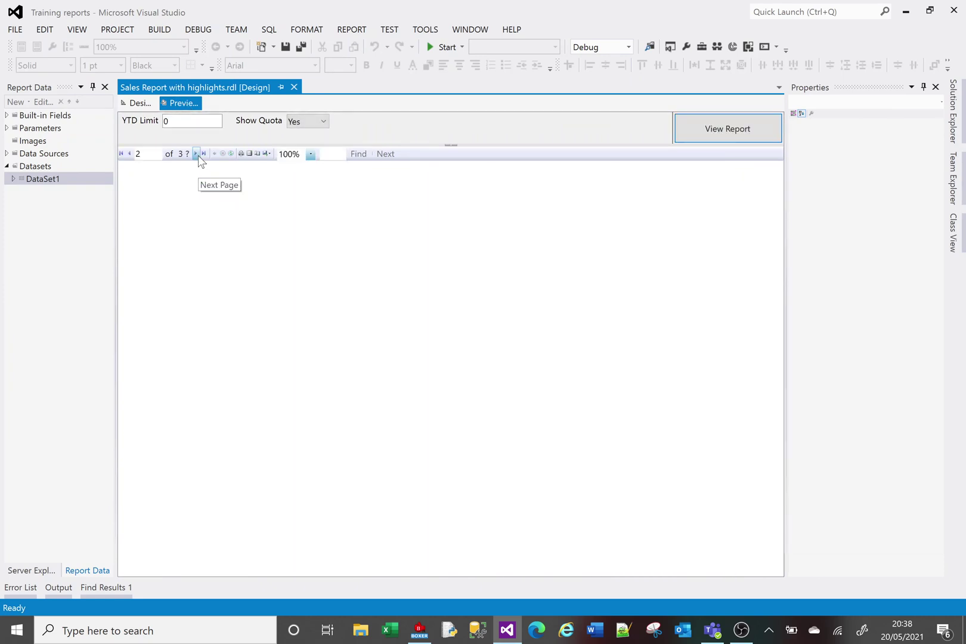
click(198, 155)
click(130, 155)
click(130, 156)
click(137, 106)
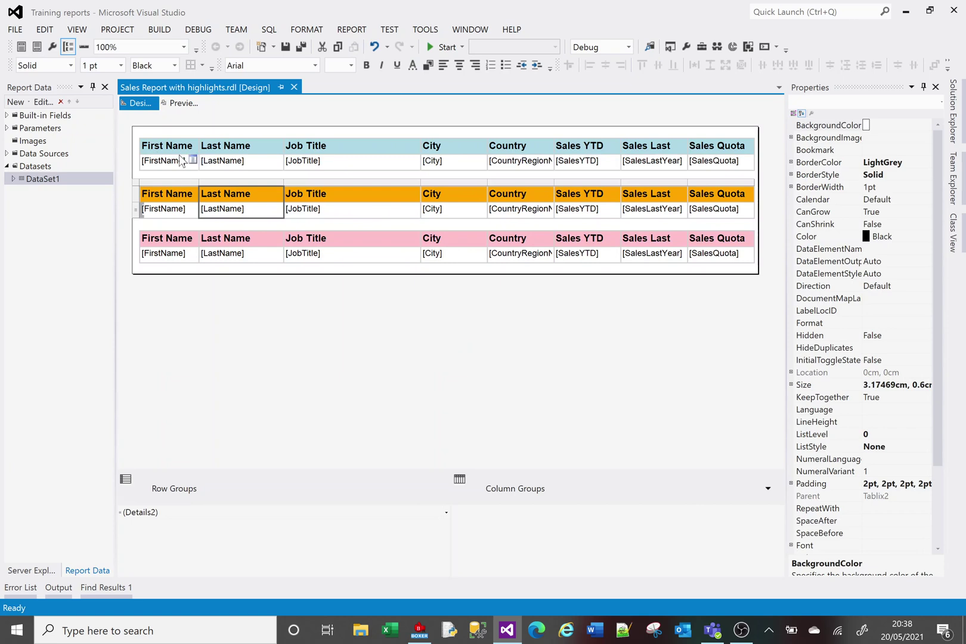
click(168, 194)
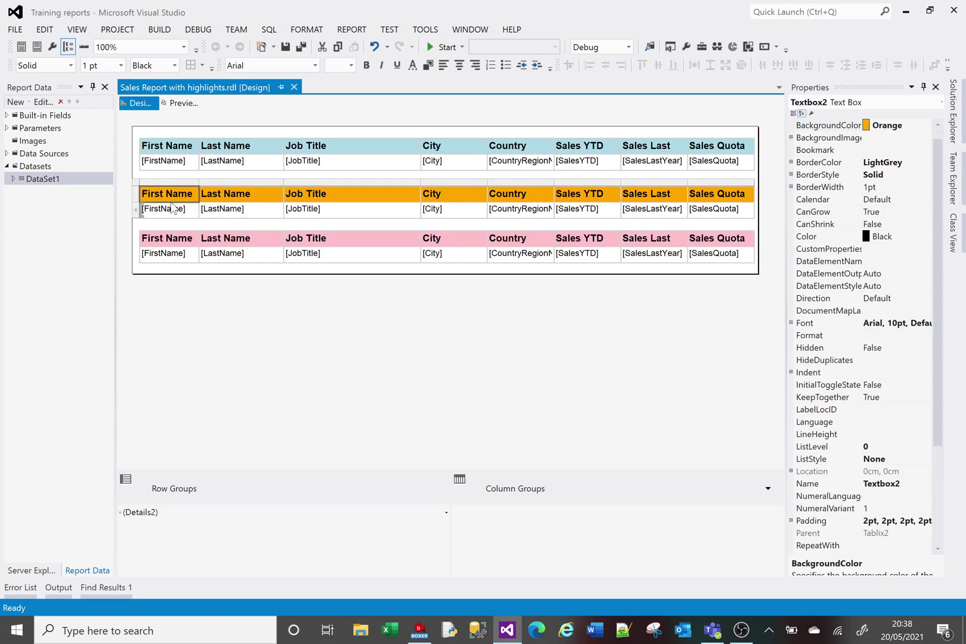
right_click(163, 180)
click(209, 228)
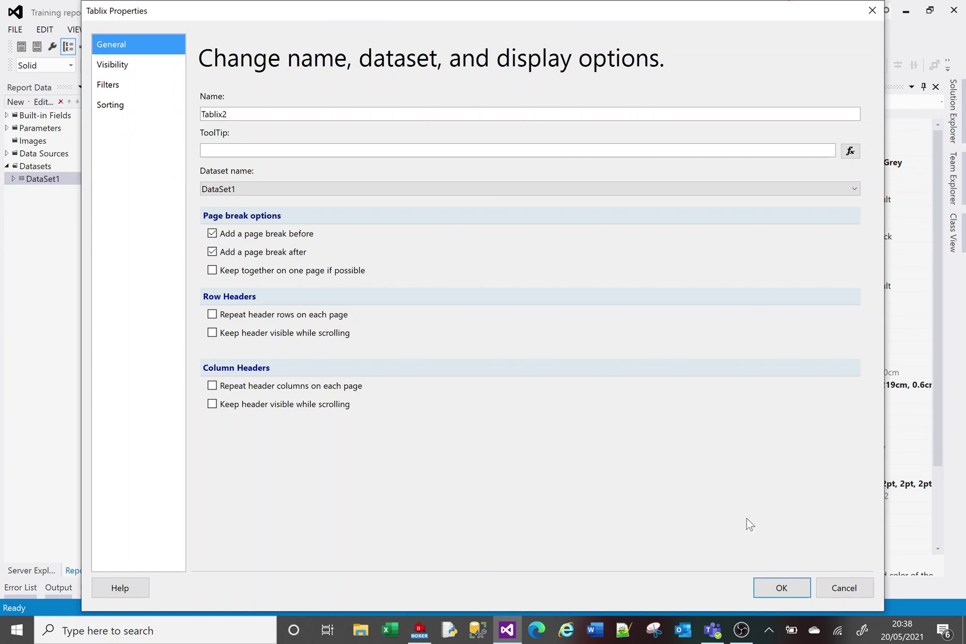
click(865, 591)
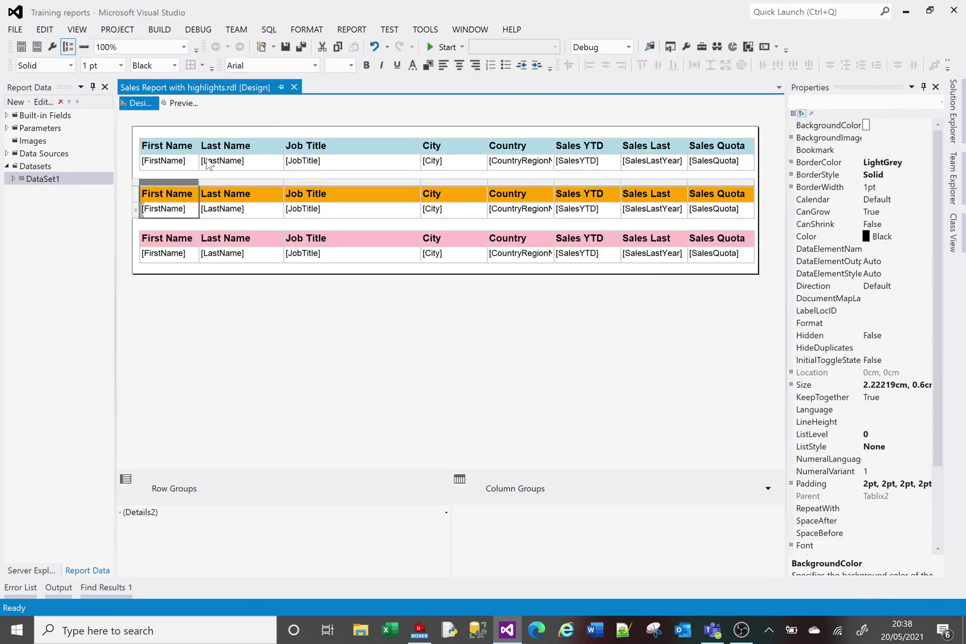
Clear 'Add a page break before' on Tablix2, keeping only the break after
mouse_move(192, 160)
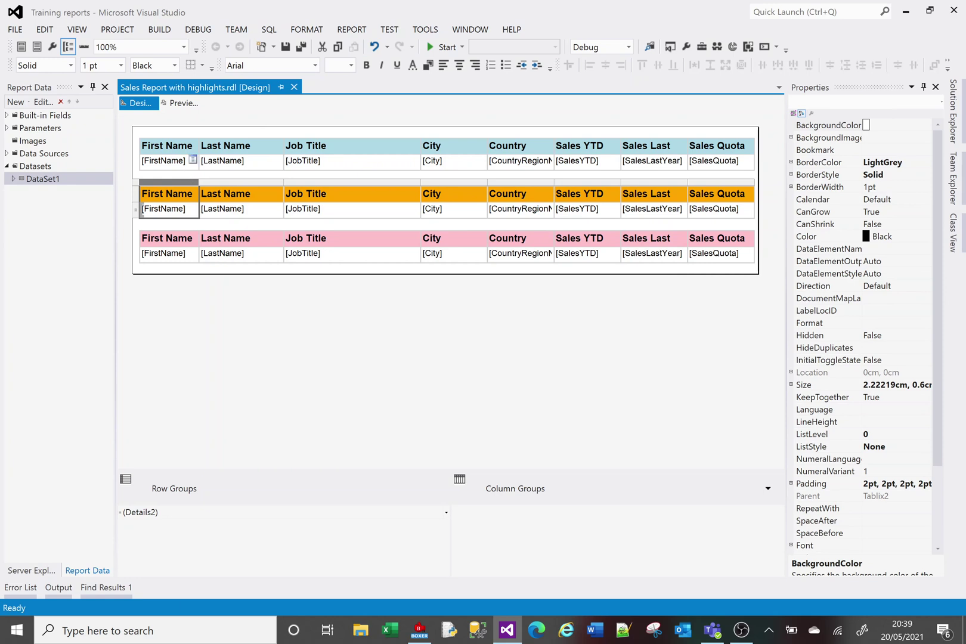
right_click(177, 181)
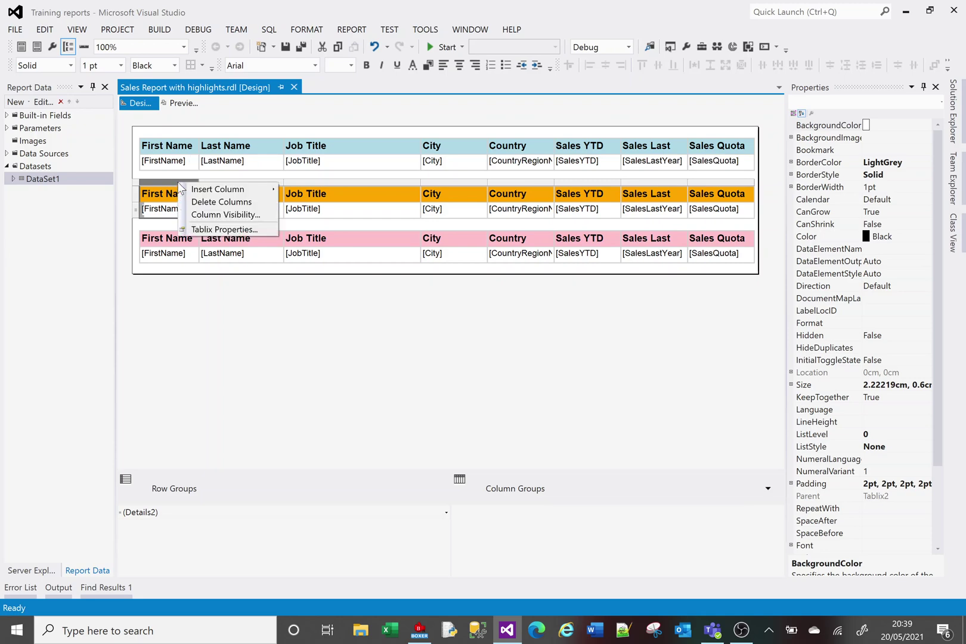
click(218, 229)
click(212, 252)
click(212, 233)
click(212, 234)
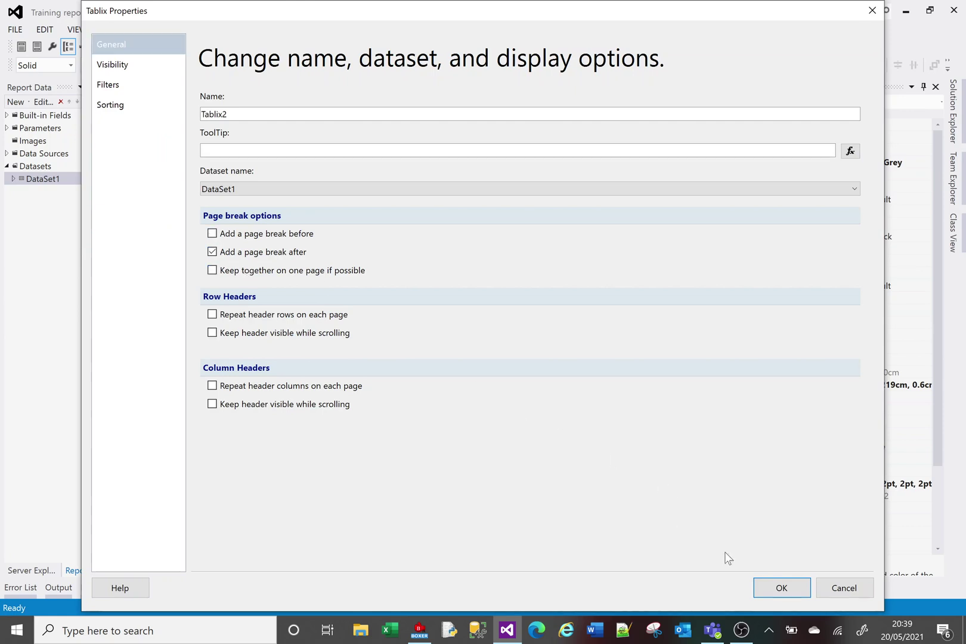
click(781, 588)
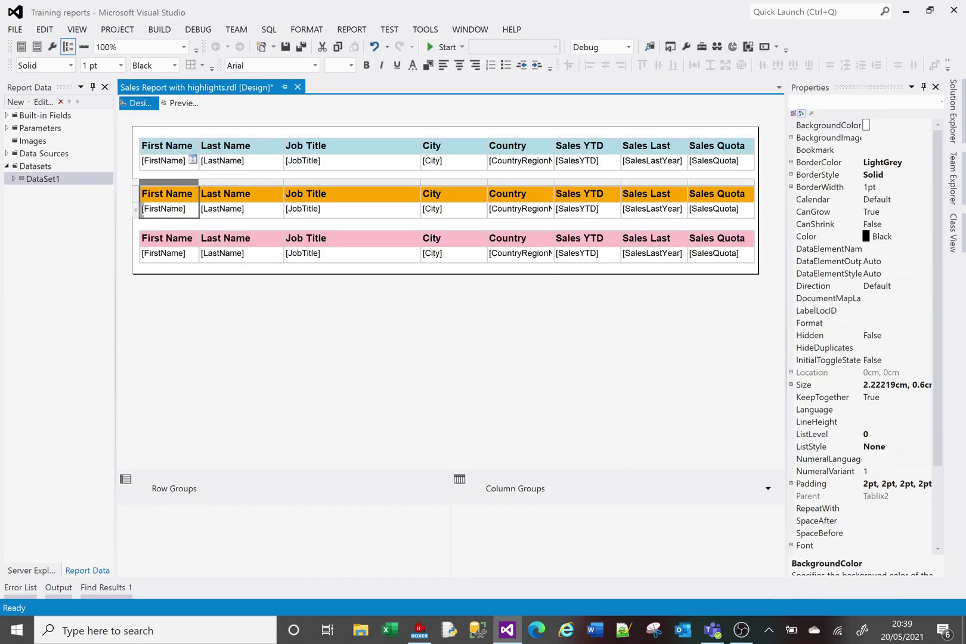
Add a page break after Tablix1, then preview the report and view page 2
double_click(191, 159)
right_click(174, 134)
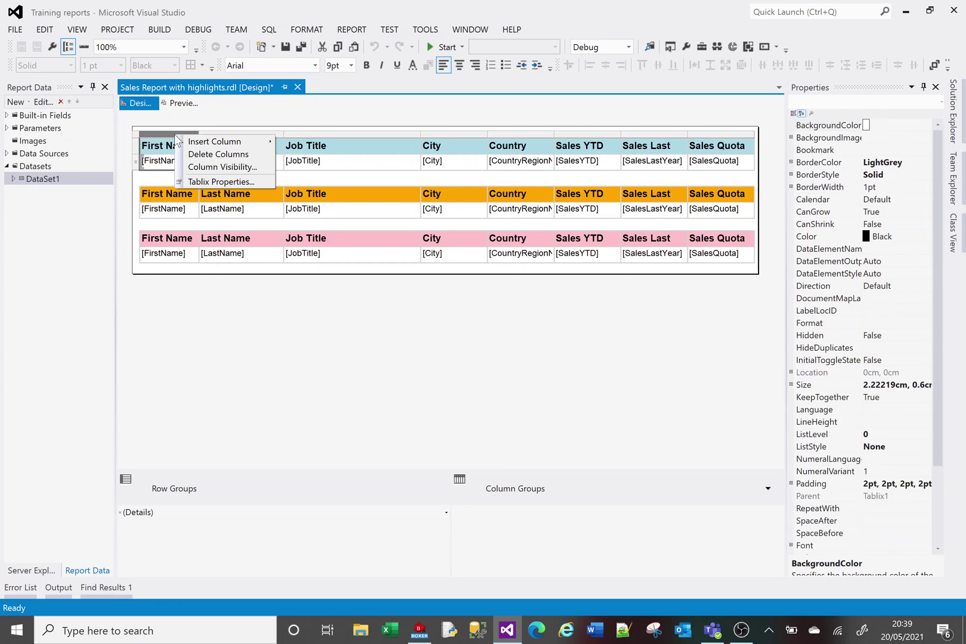
click(228, 181)
click(212, 252)
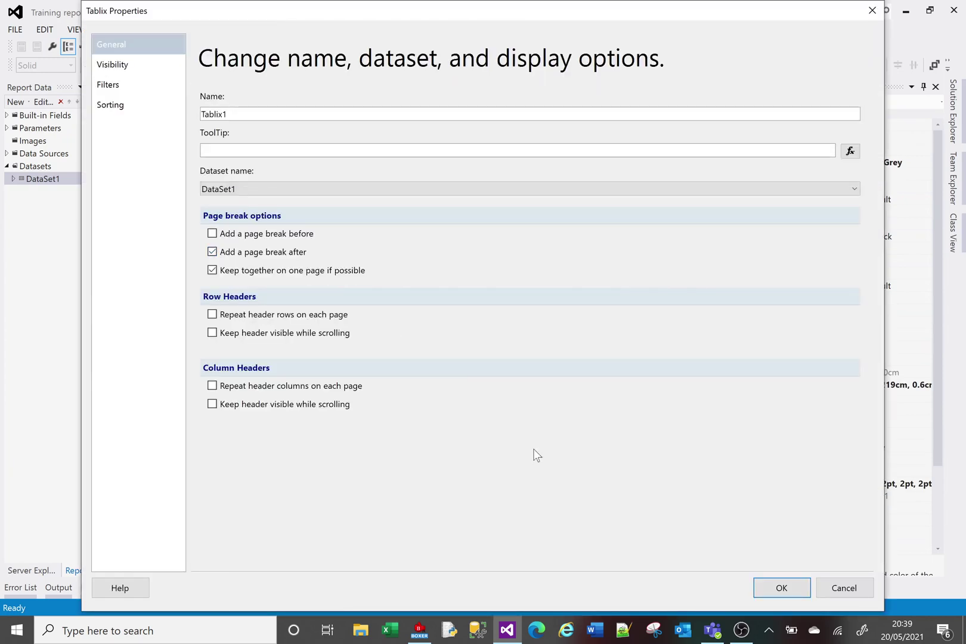
click(779, 588)
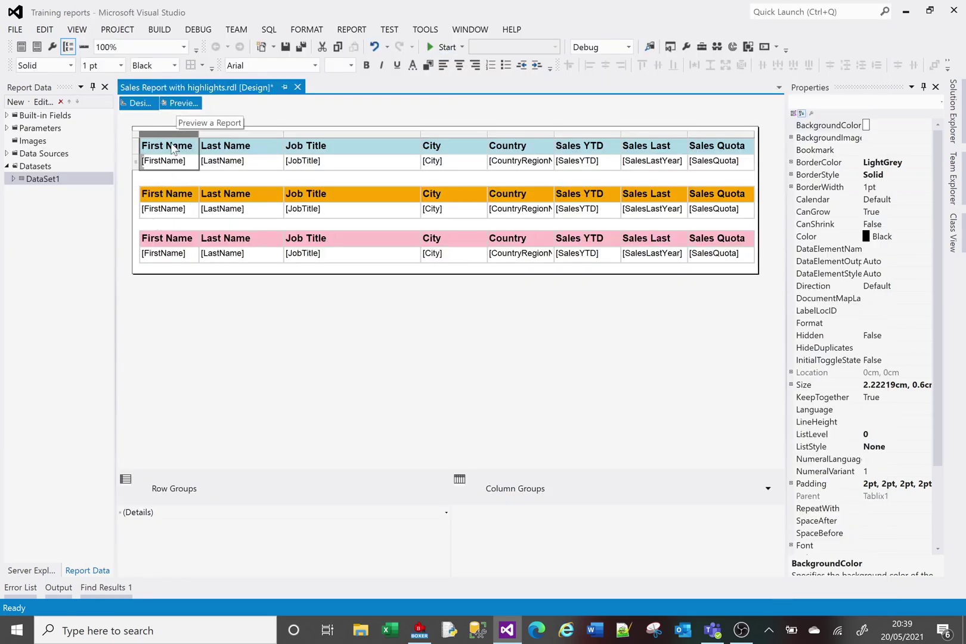
click(170, 175)
click(181, 102)
click(195, 153)
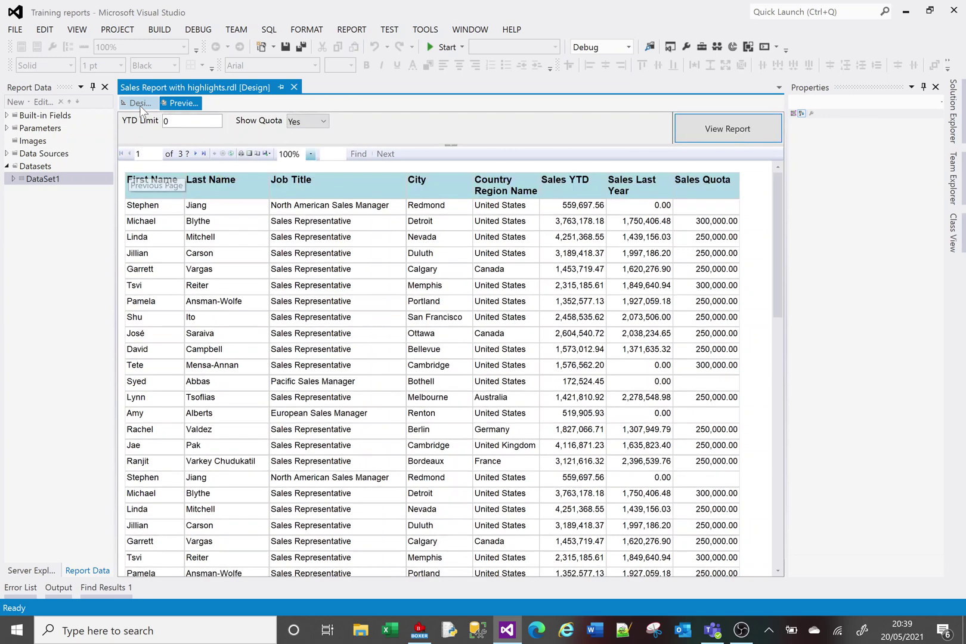
Drag the orange table up so it sits directly under the blue table
click(138, 103)
click(154, 190)
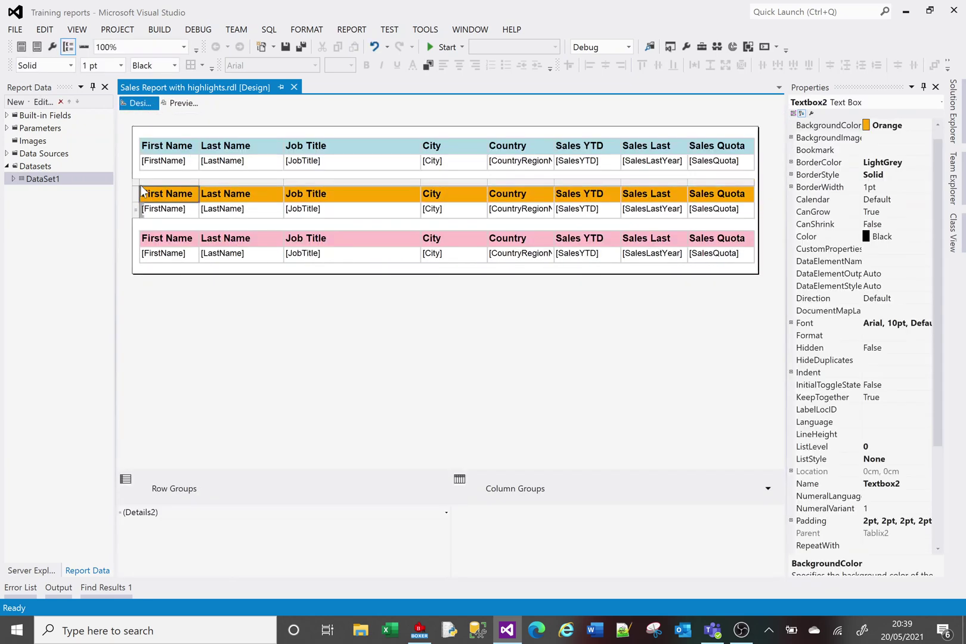
click(144, 188)
drag(144, 186, 145, 180)
Reopen Tablix1's properties and confirm them
click(160, 145)
right_click(163, 134)
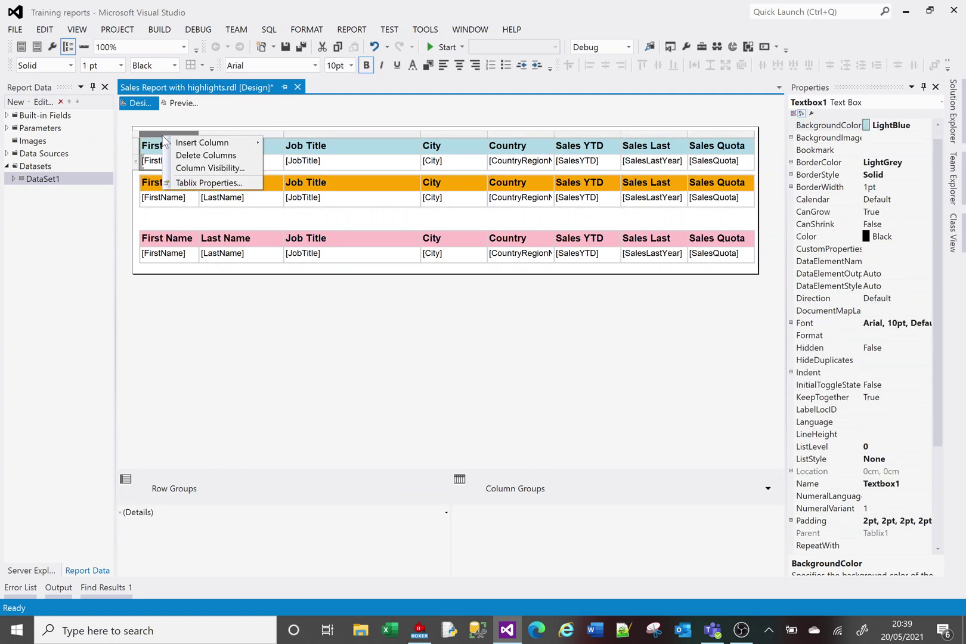
click(208, 183)
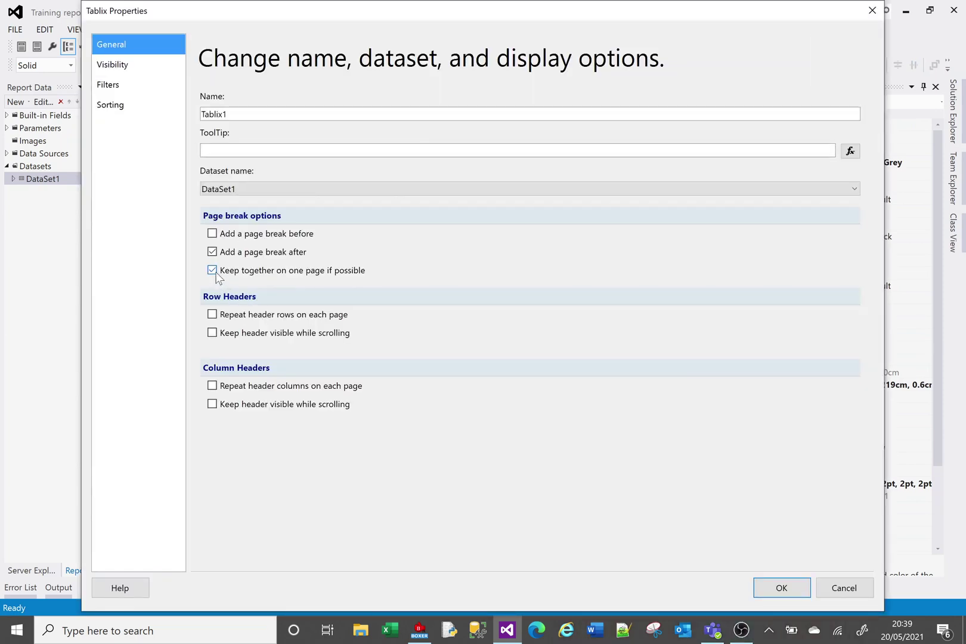
click(775, 592)
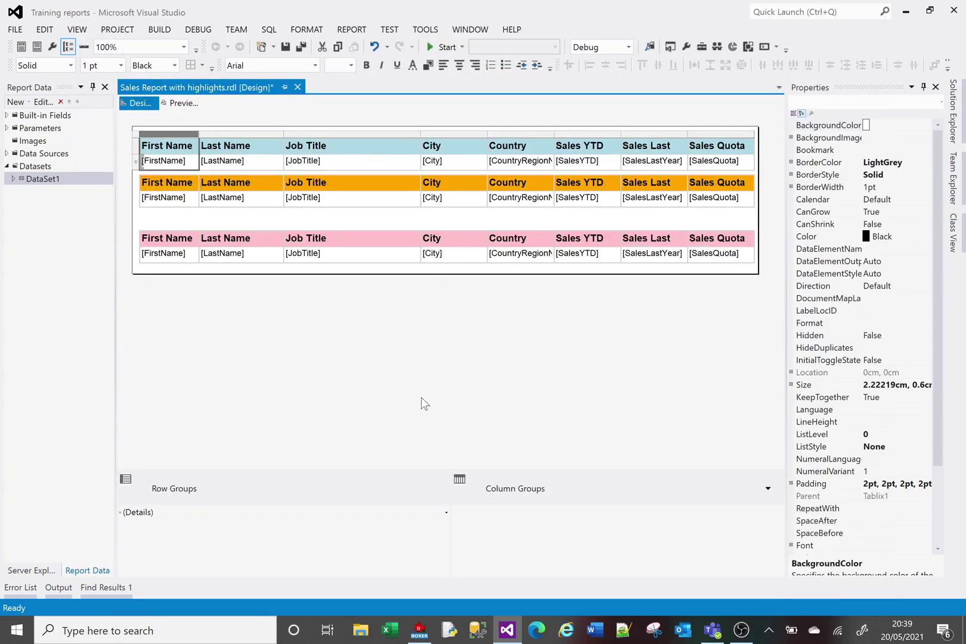
Untick 'Keep together on one page if possible' for Tablix1
right_click(164, 137)
click(207, 182)
click(212, 271)
click(760, 591)
Nudge the orange table down to leave a gap, preview page 2, then return to Design
click(189, 195)
click(144, 174)
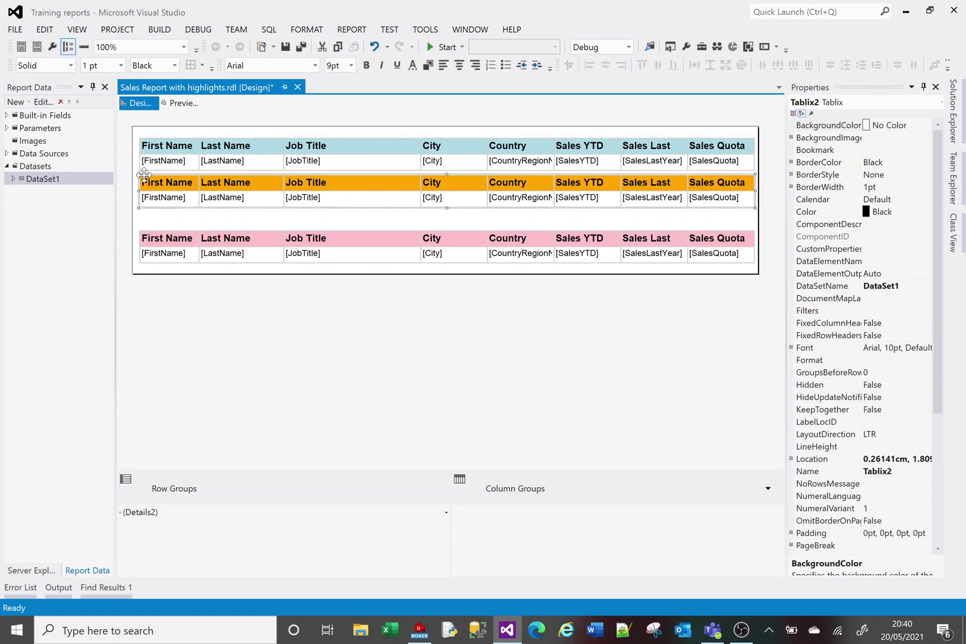
drag(144, 174, 144, 186)
click(177, 103)
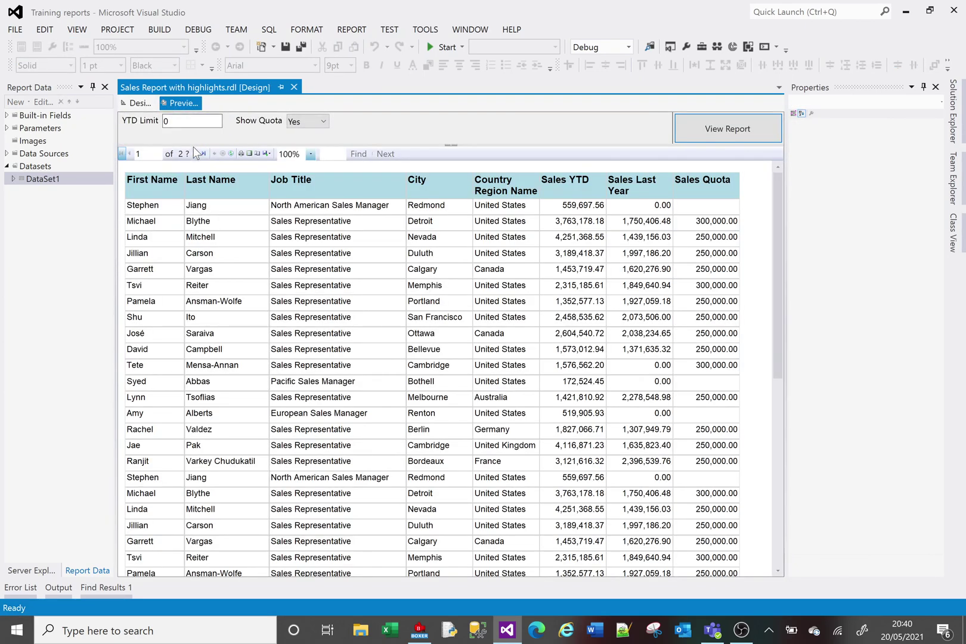
click(196, 153)
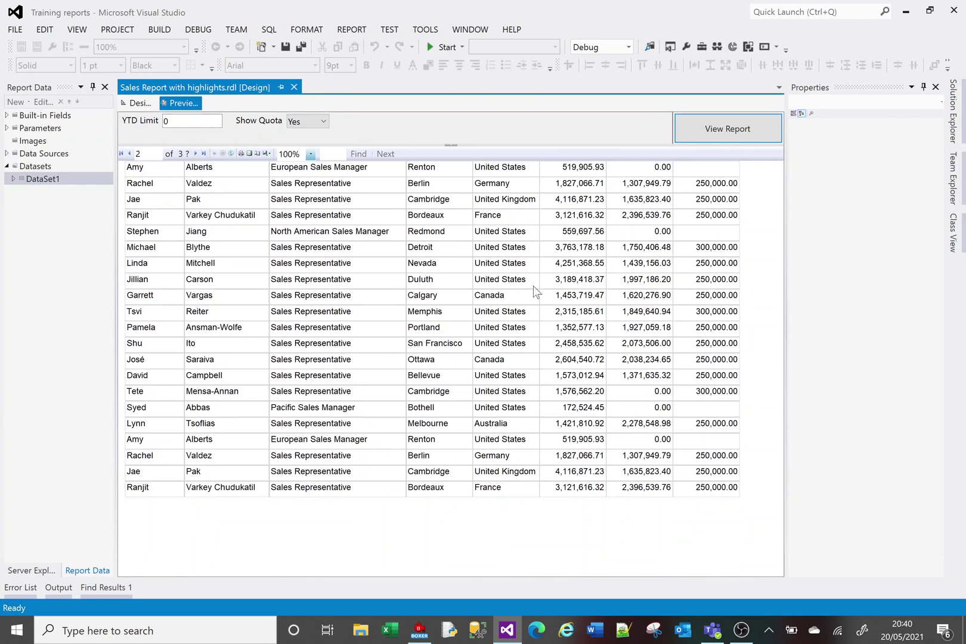
click(135, 102)
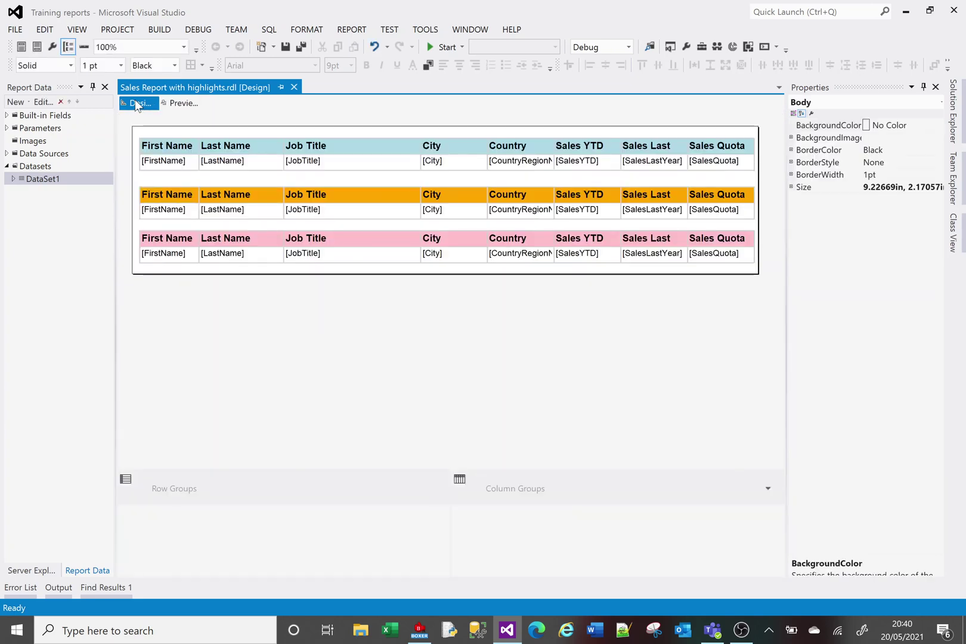
Enable 'Repeat header rows on each page' for Tablix1 and check page 2 of the preview
double_click(176, 162)
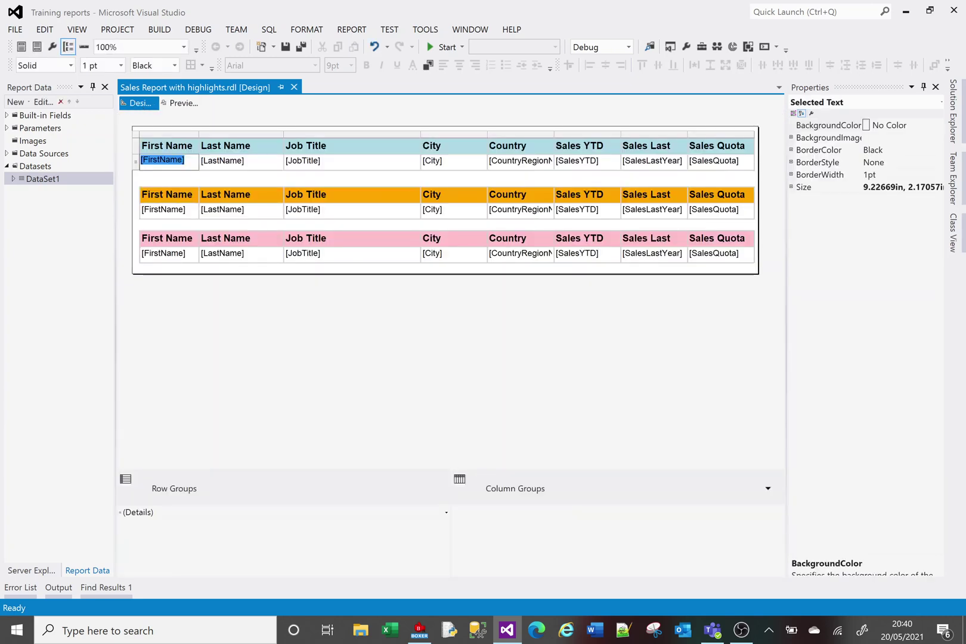
click(164, 135)
right_click(168, 132)
click(212, 180)
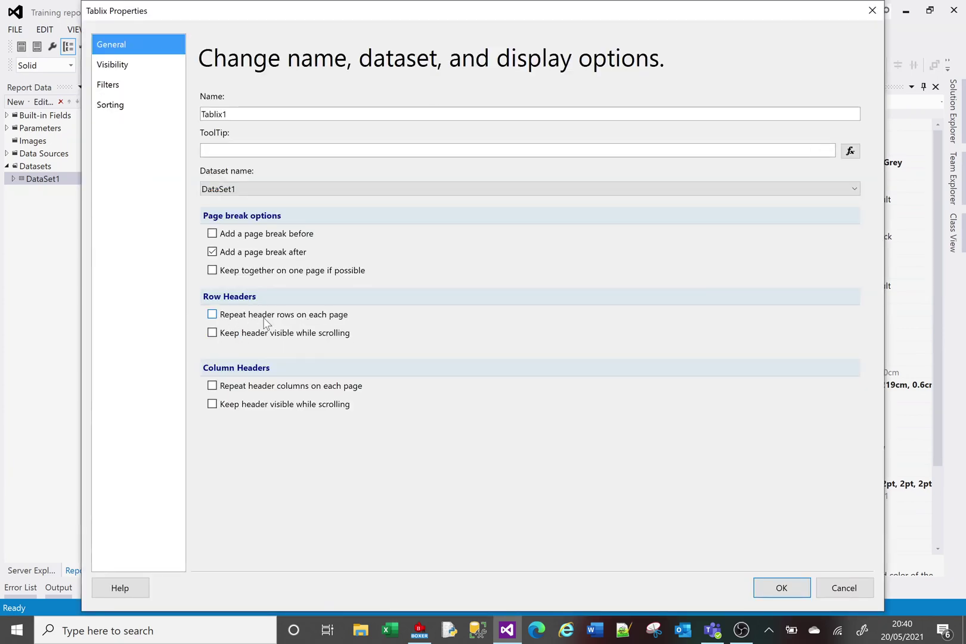
click(212, 314)
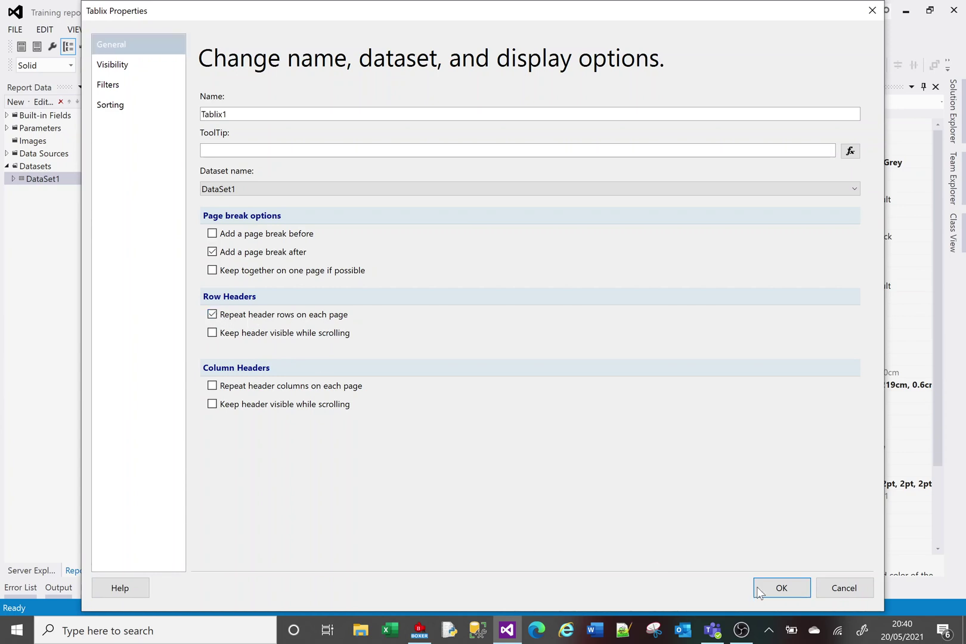
click(780, 588)
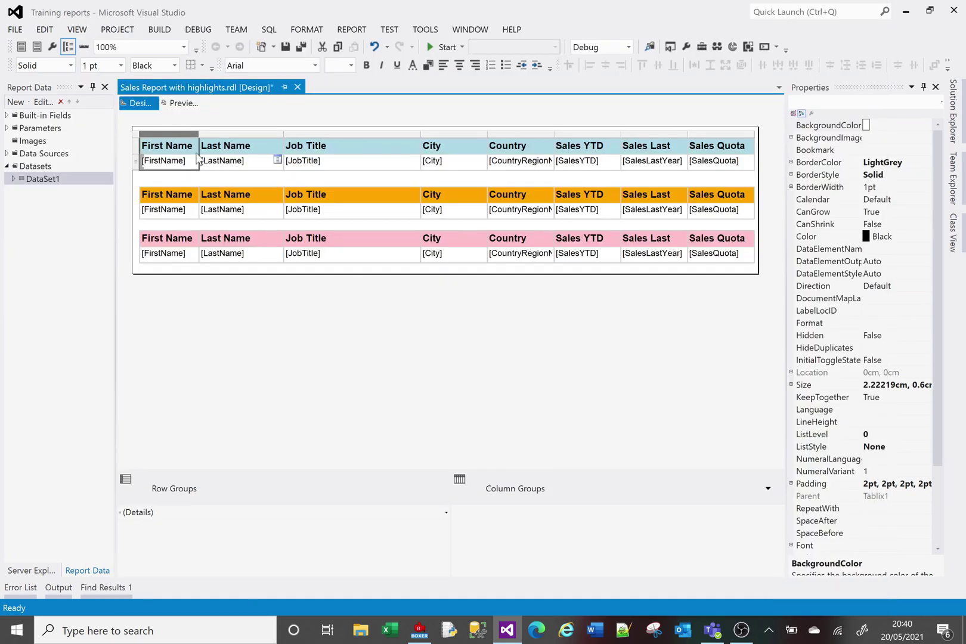
click(177, 102)
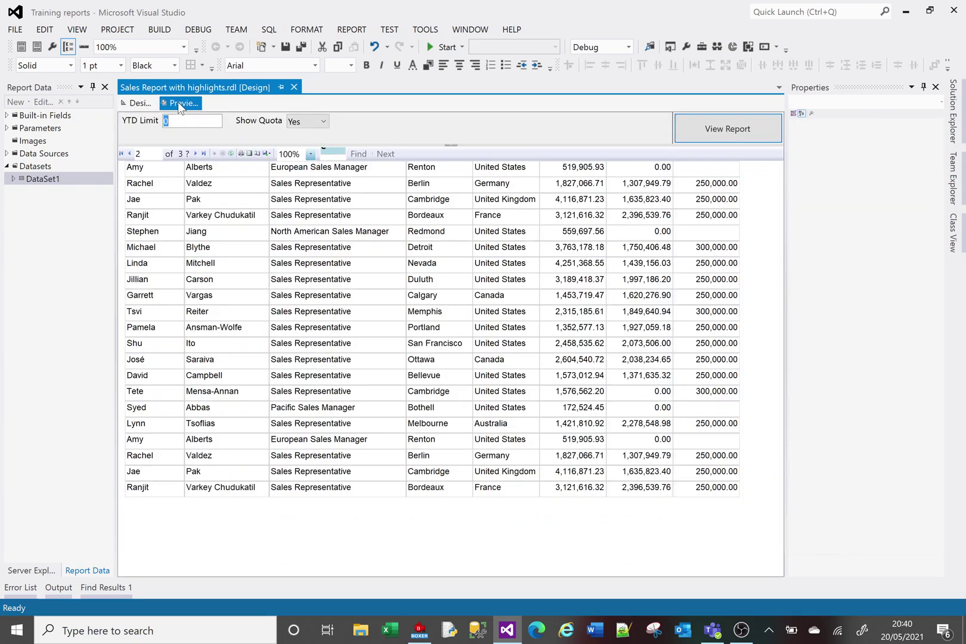
click(195, 159)
click(133, 156)
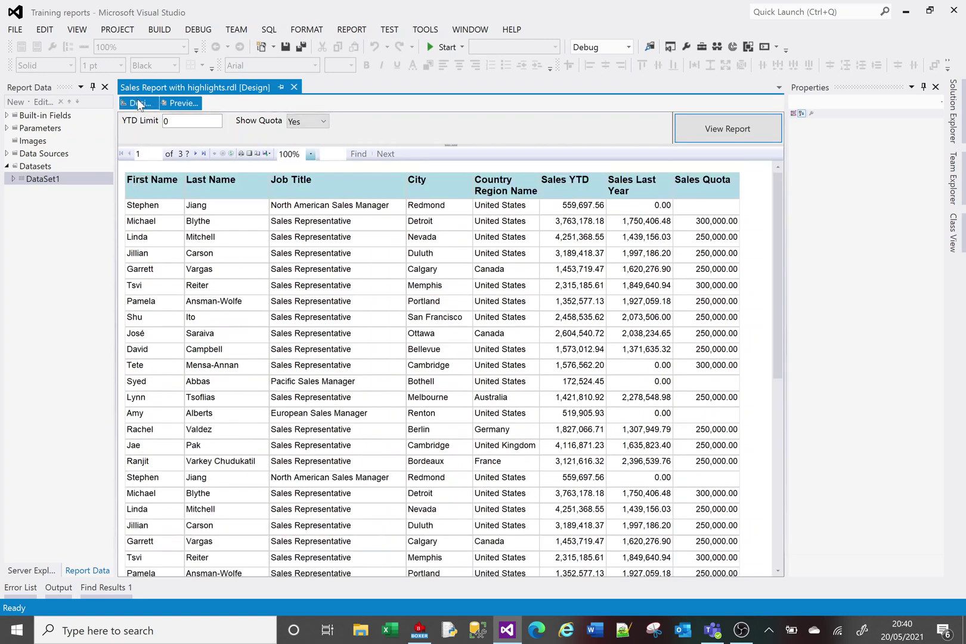
Back in Design, turn 'Repeat header rows on each page' off again for Tablix1
click(138, 103)
right_click(168, 134)
click(201, 178)
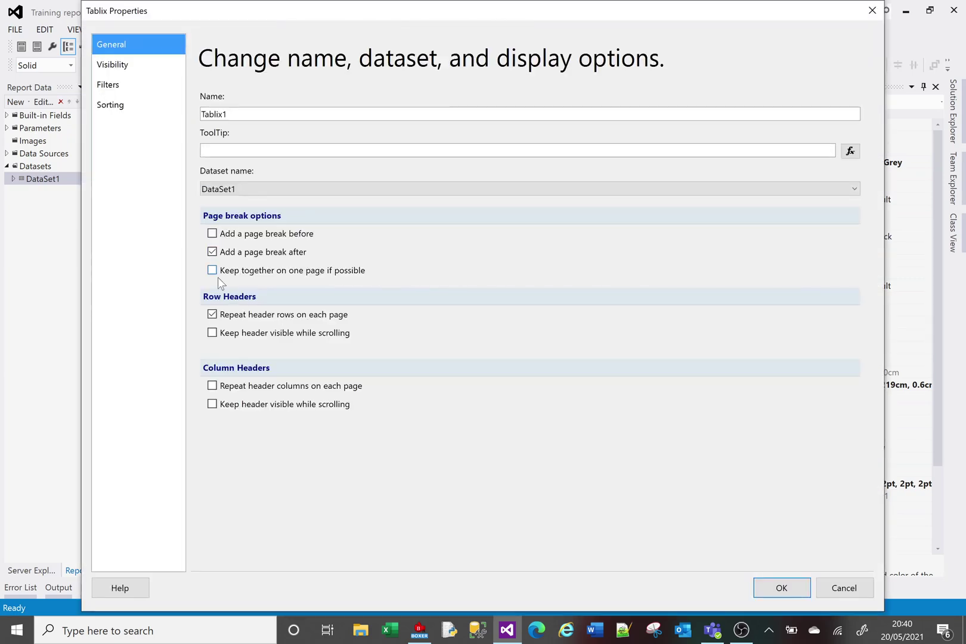
click(213, 314)
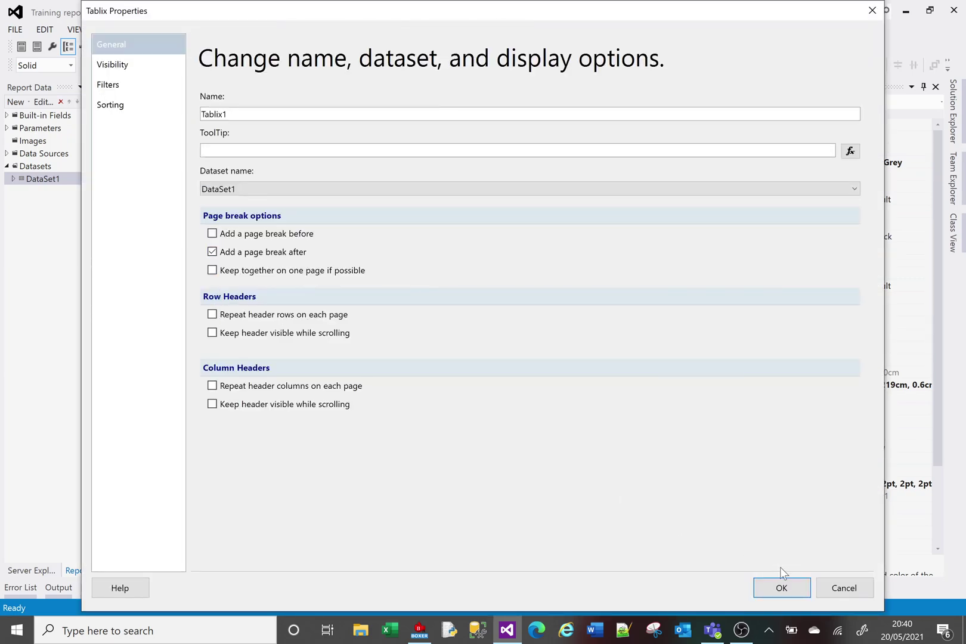
click(783, 587)
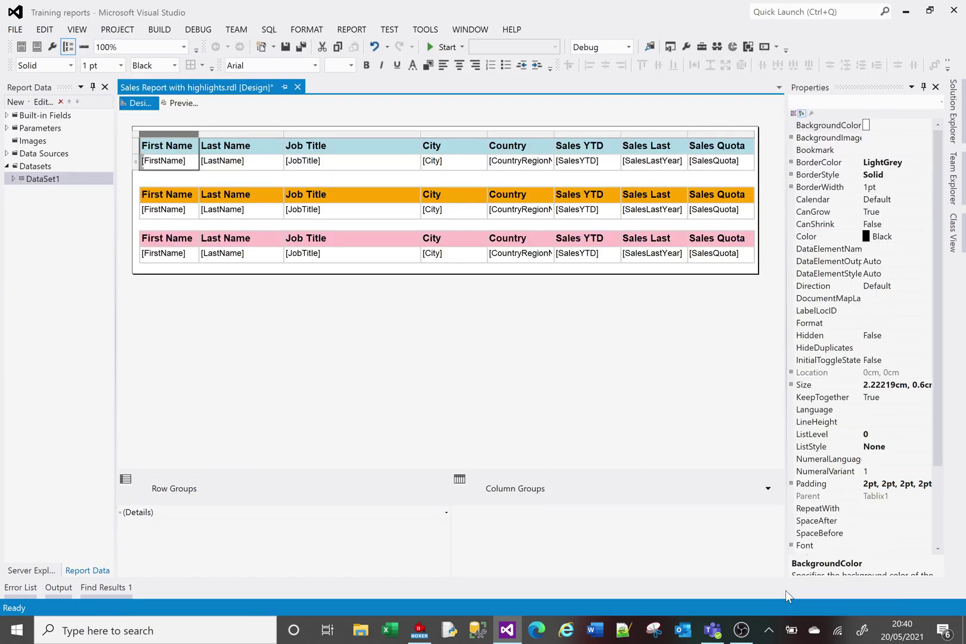
click(357, 341)
Switch grouping to Advanced Mode and select the blue table's first Static row member
click(190, 167)
click(572, 320)
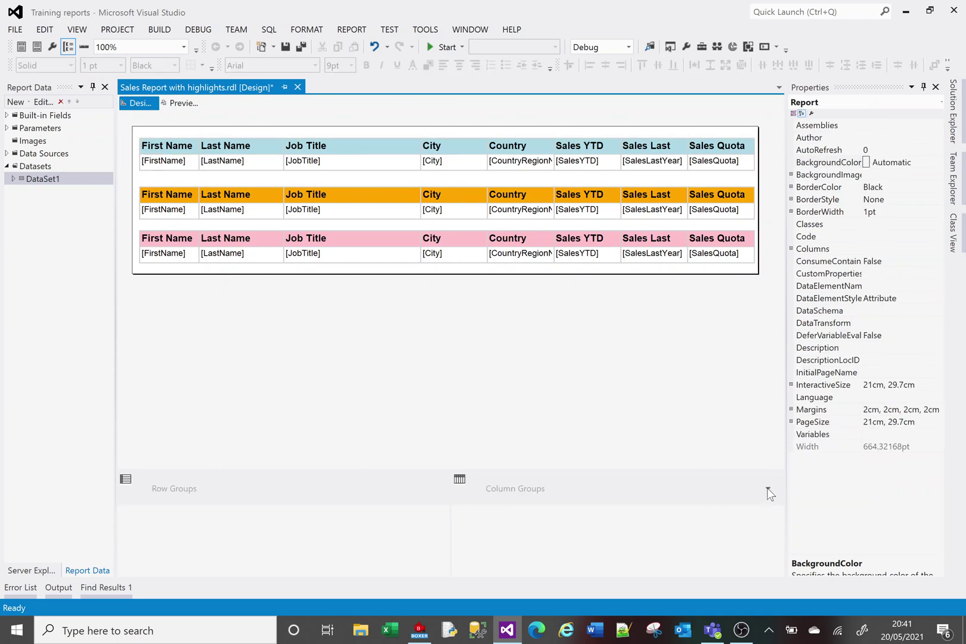
click(296, 168)
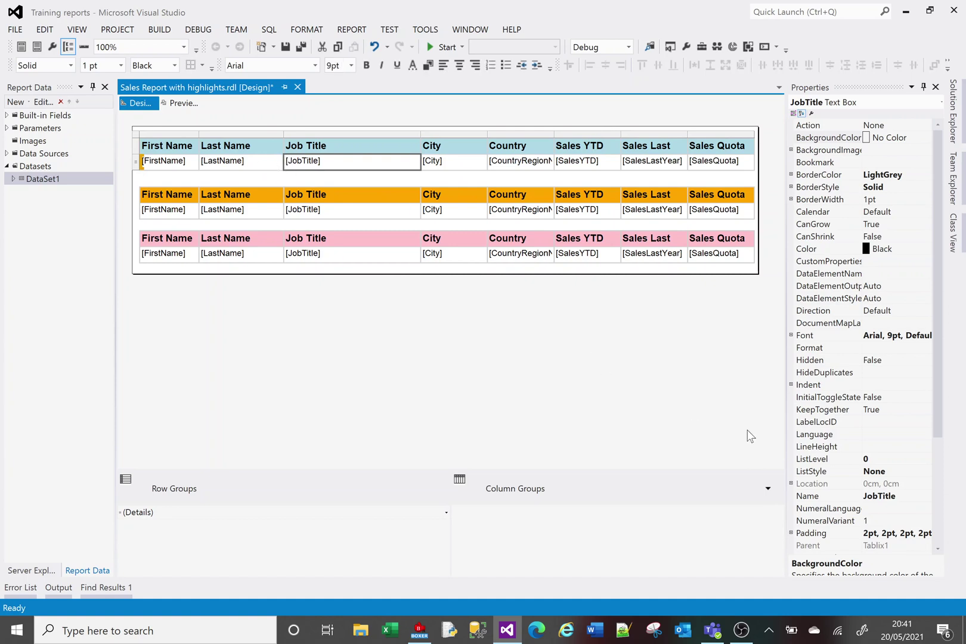
click(772, 488)
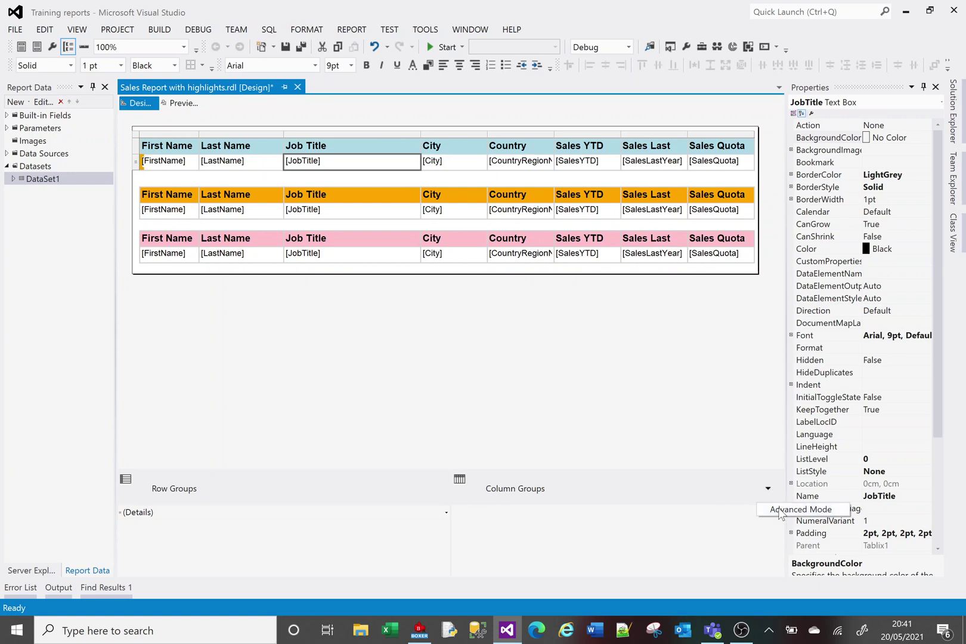
click(778, 510)
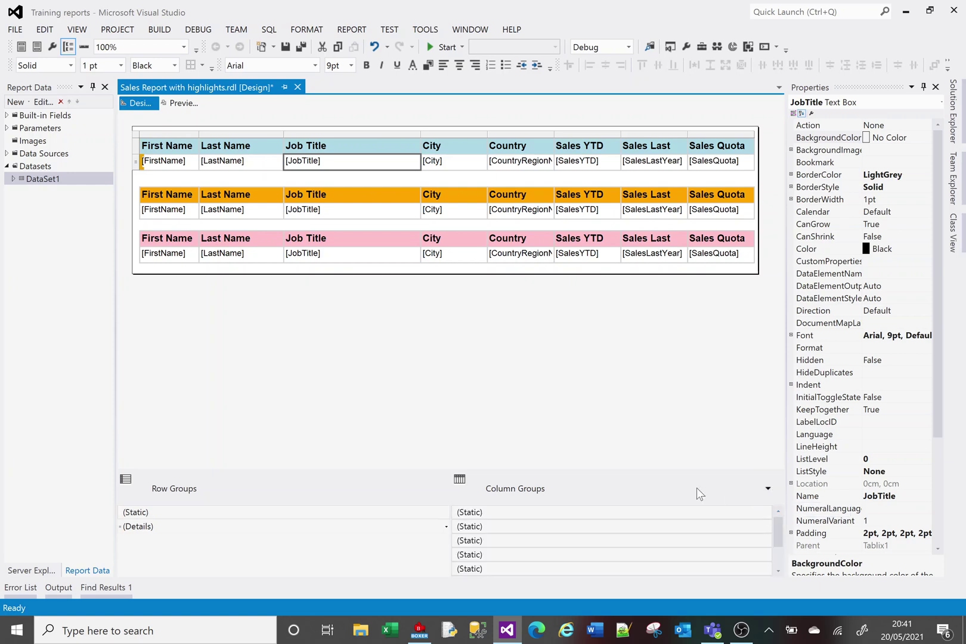
click(223, 512)
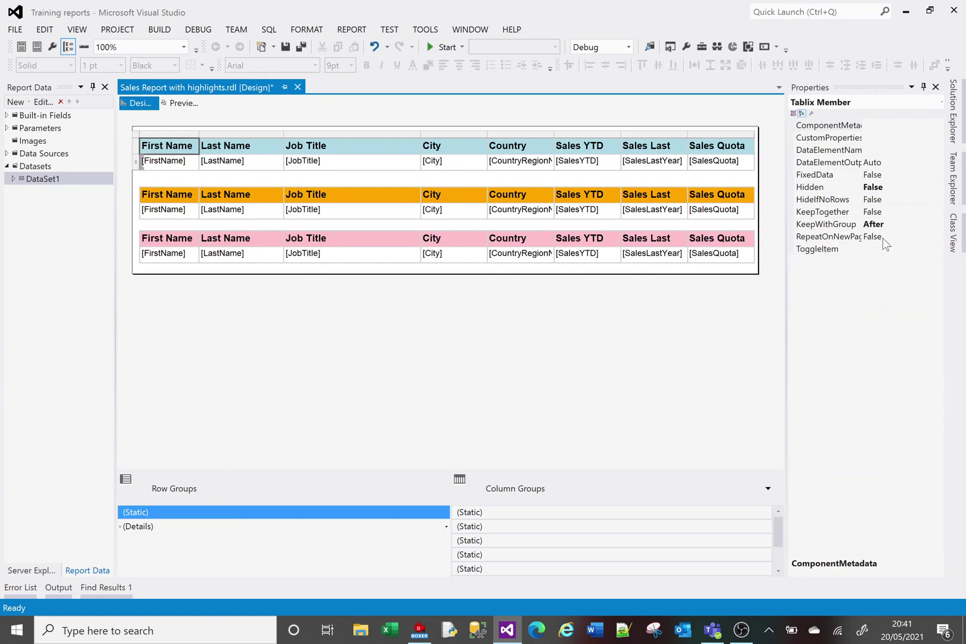
Set the blue table's header row RepeatOnNewPage to True and confirm it on preview page 2
click(937, 236)
click(937, 237)
click(900, 248)
click(190, 103)
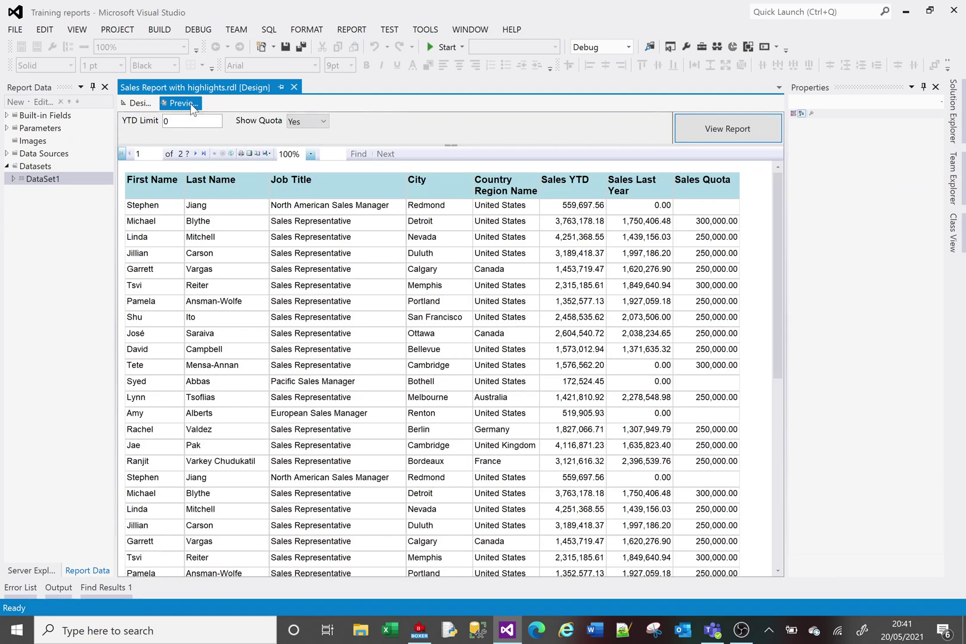
click(192, 154)
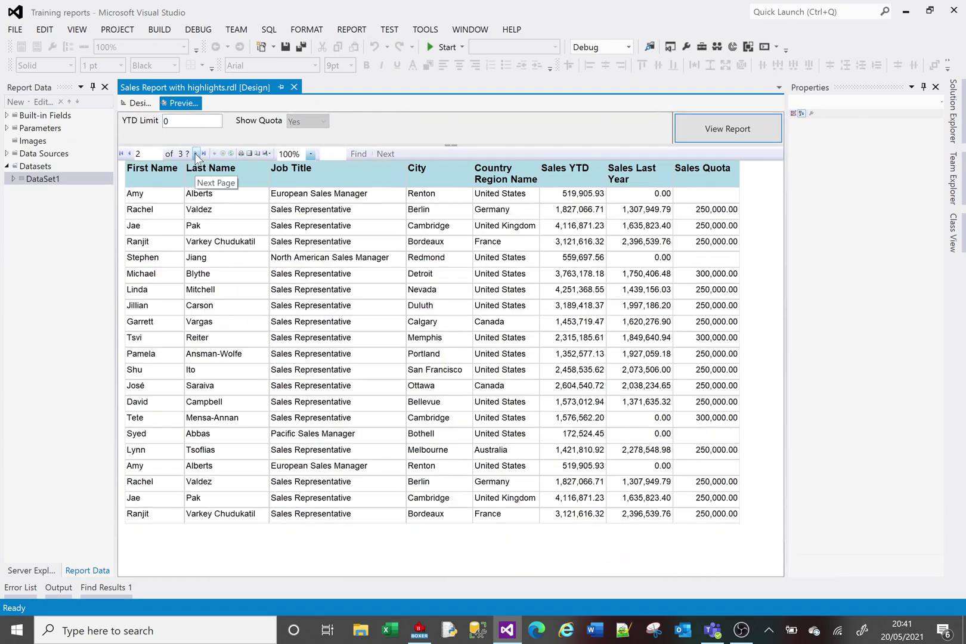
click(130, 103)
Drag Tablix1 by its move handle to the left edge of the report body
click(143, 178)
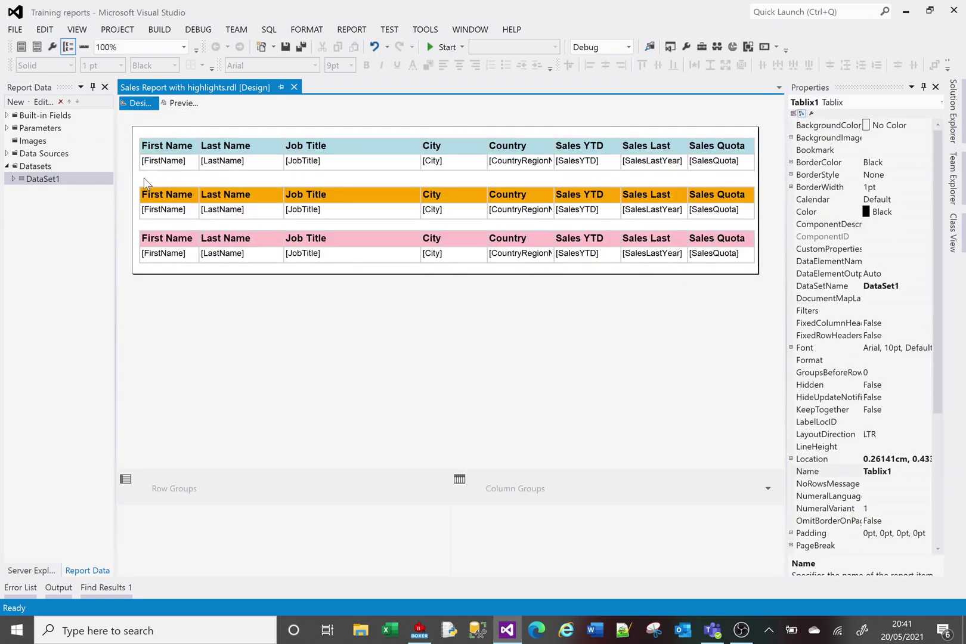
click(141, 141)
click(142, 136)
drag(143, 136, 136, 124)
click(136, 136)
Move the orange Tablix2 up directly beneath the blue table
click(144, 189)
click(144, 192)
click(146, 185)
drag(146, 186, 139, 163)
click(153, 215)
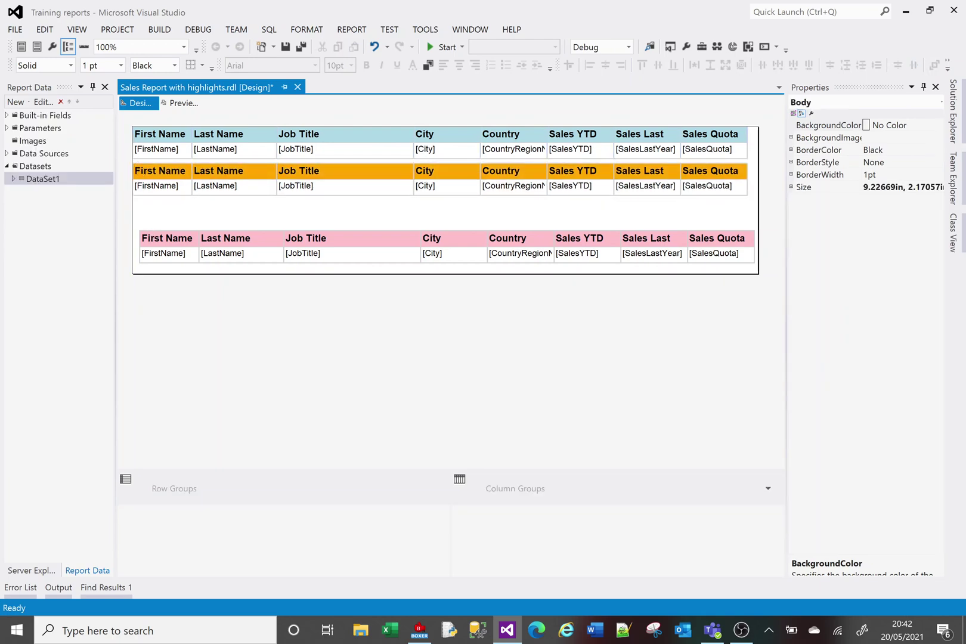
Move the pink Tablix3 up directly beneath the orange table
double_click(156, 238)
key(Escape)
key(Escape)
key(Escape)
click(160, 239)
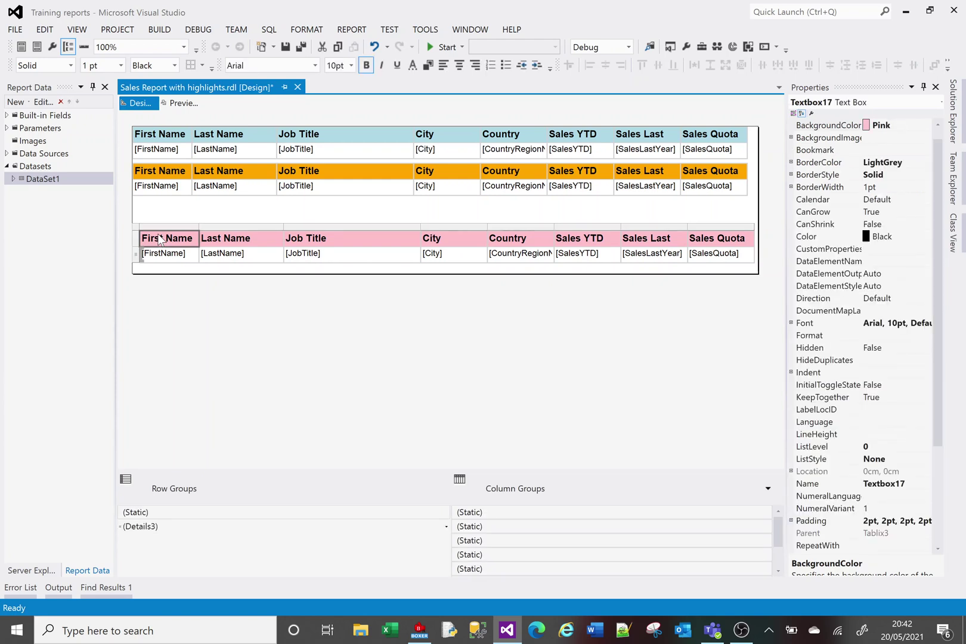
click(136, 232)
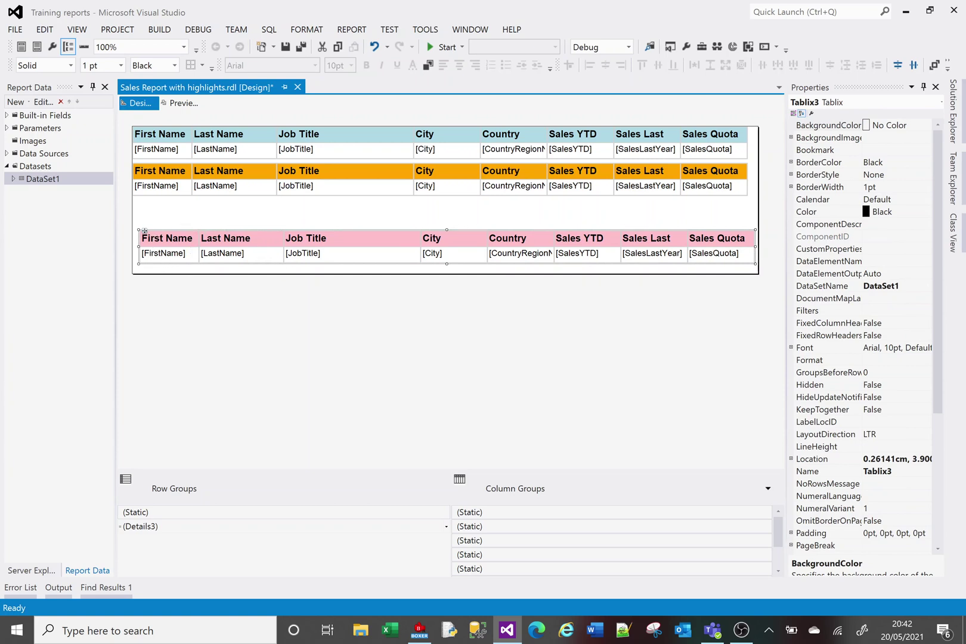
drag(145, 229, 139, 199)
click(160, 247)
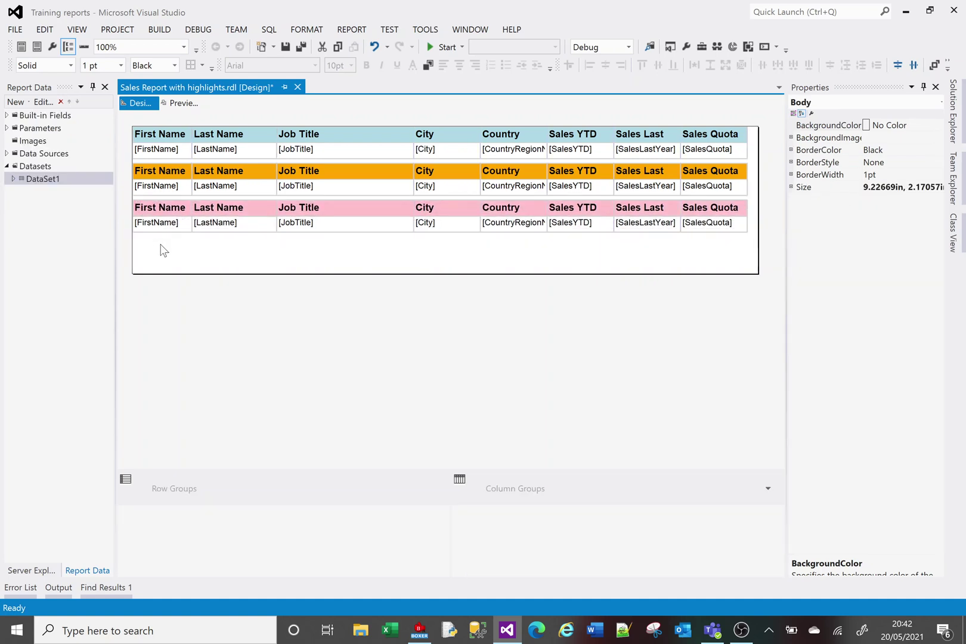
Preview the report, check pages 1 and 2, then return to Design
click(182, 104)
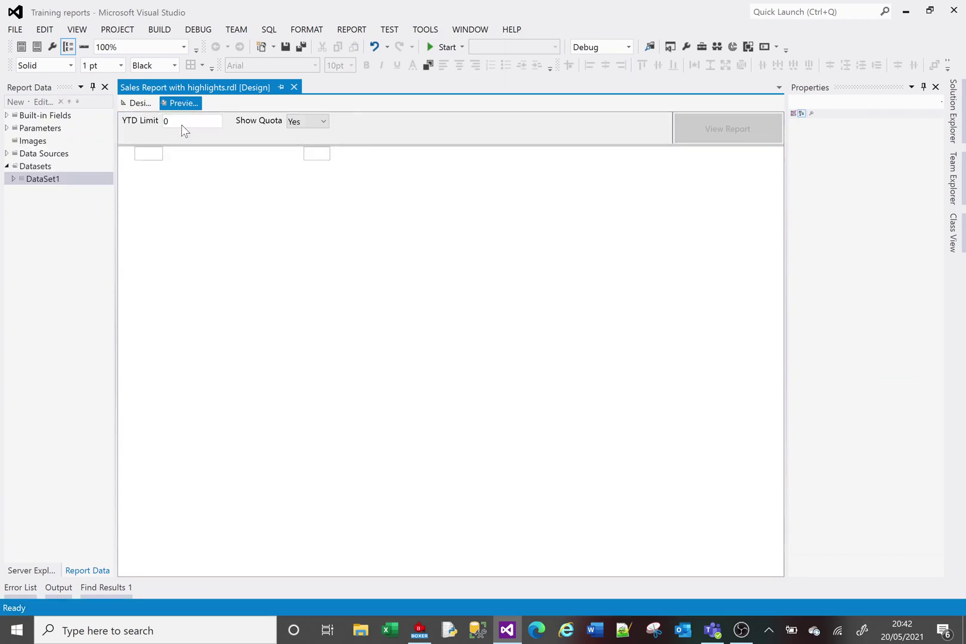
click(195, 154)
click(130, 154)
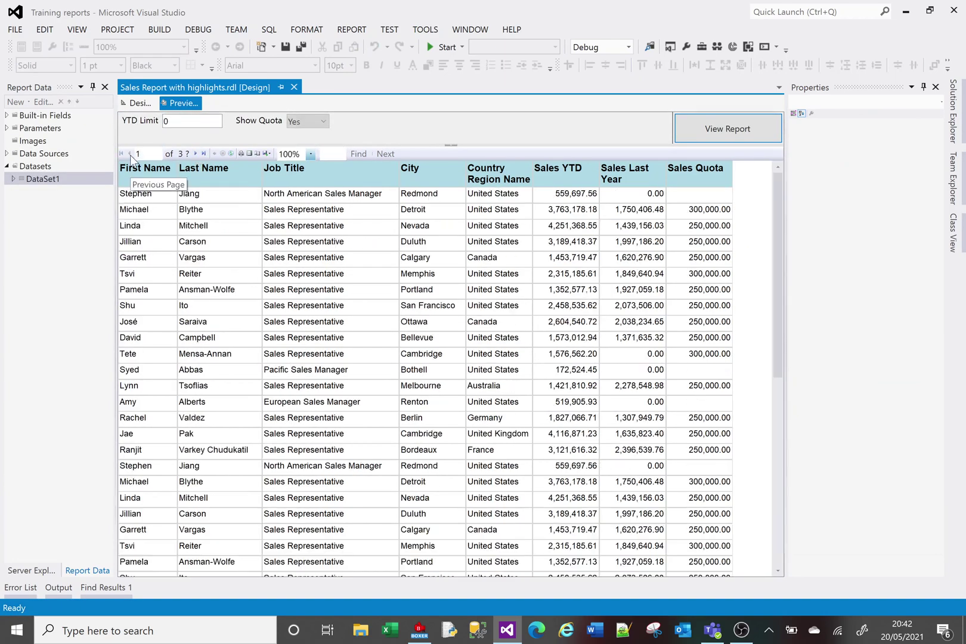
click(138, 106)
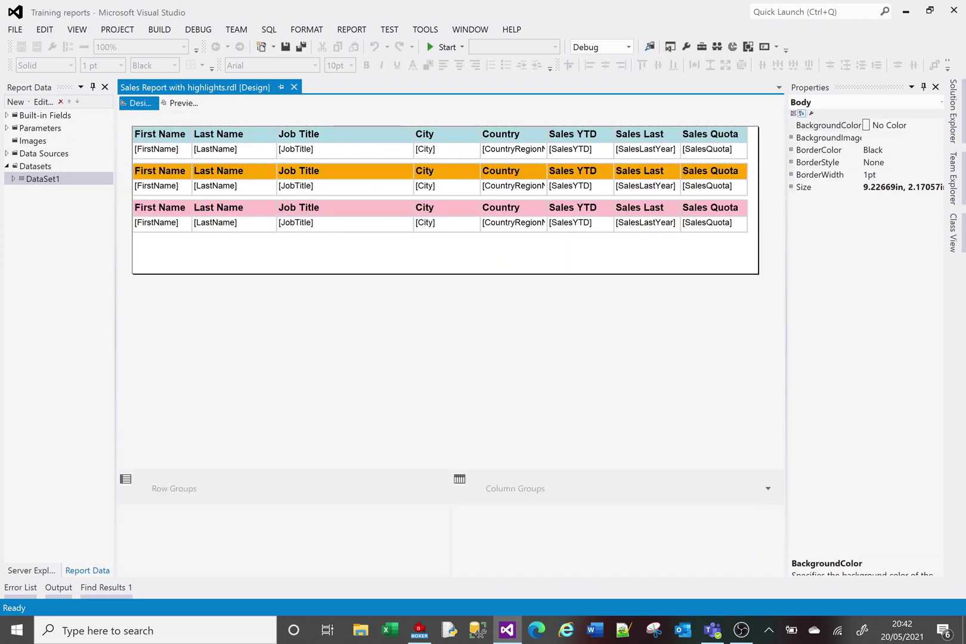
Set the orange table's static header row member RepeatOnNewPage to True
click(162, 191)
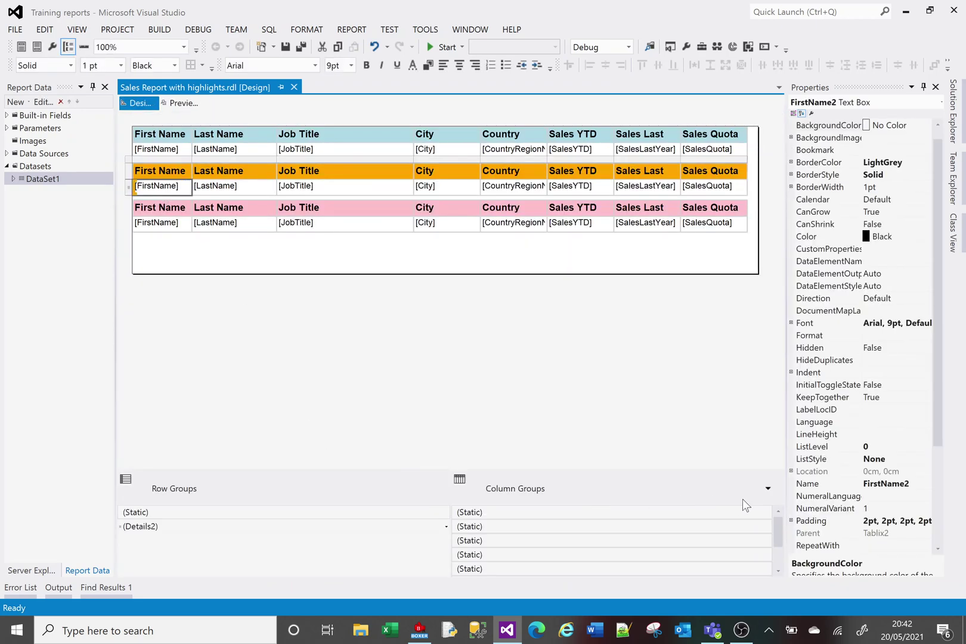
click(374, 514)
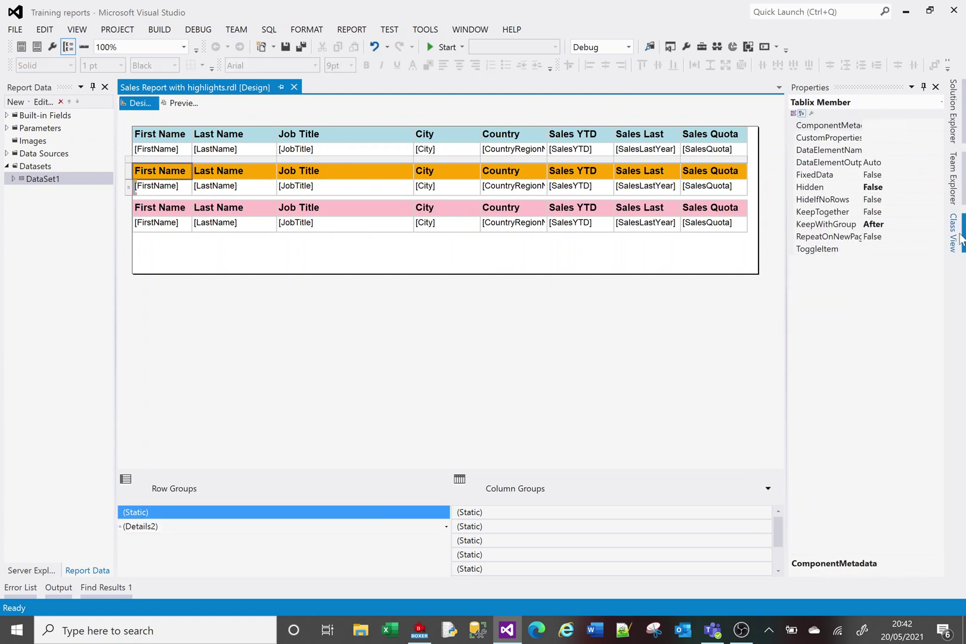
click(935, 236)
click(937, 237)
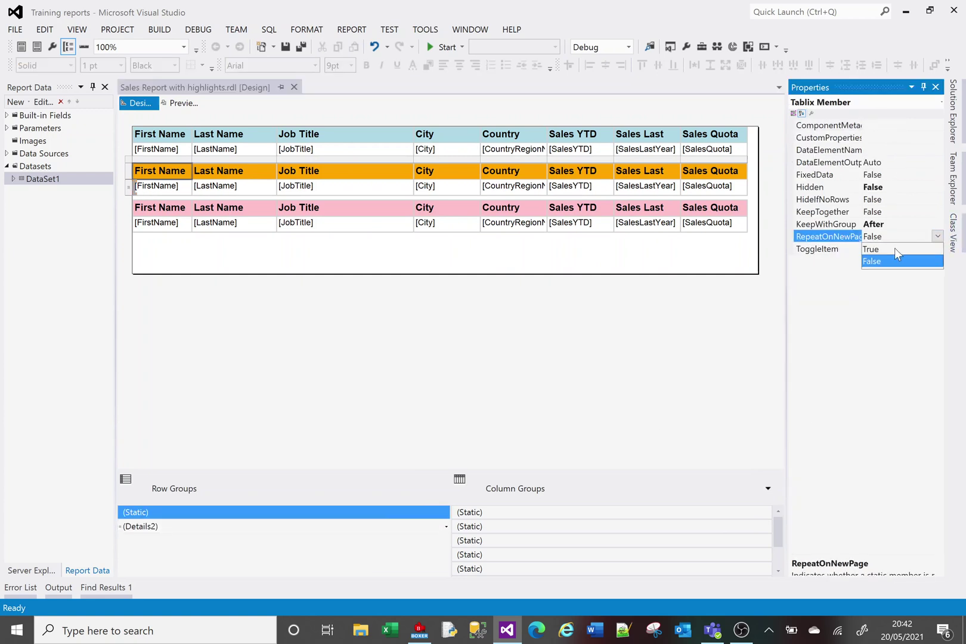
click(894, 248)
click(513, 271)
Preview the report, page forward three times, then return to Design
click(191, 107)
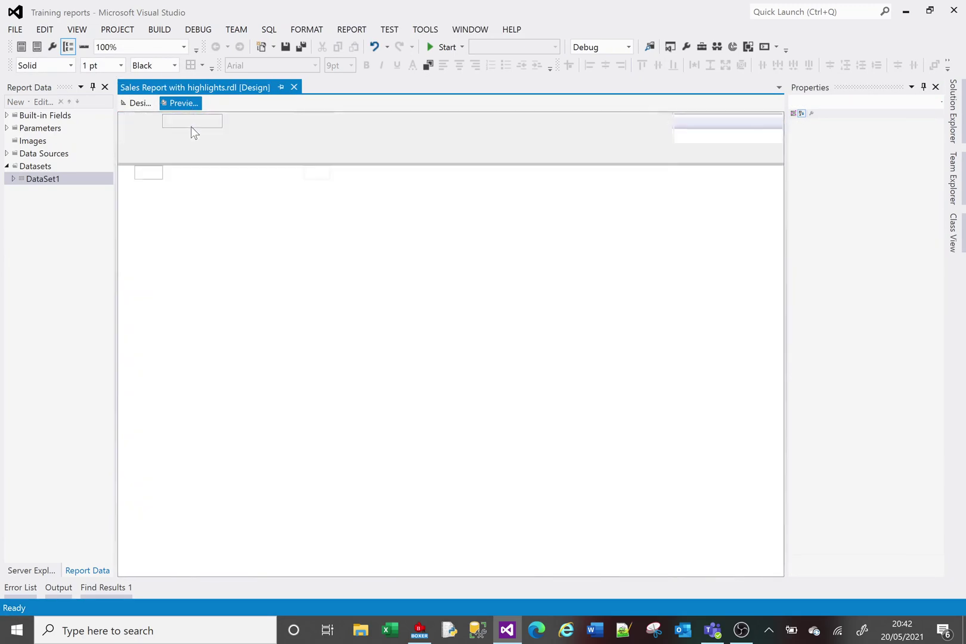
click(195, 153)
click(195, 153)
click(196, 154)
click(135, 102)
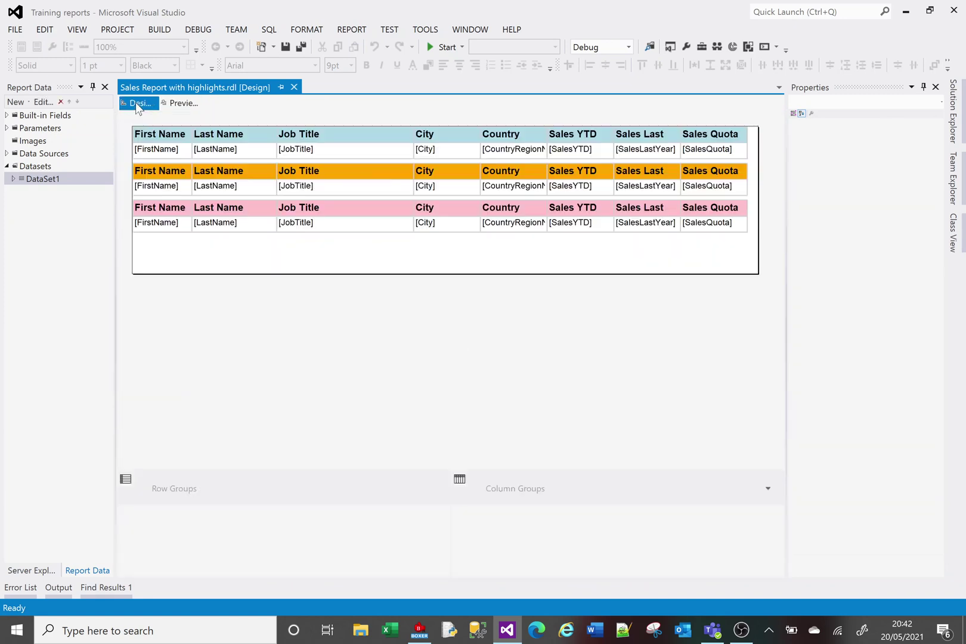
Nudge the orange Tablix2 up slightly toward the blue table
click(136, 171)
click(136, 163)
drag(137, 162, 137, 159)
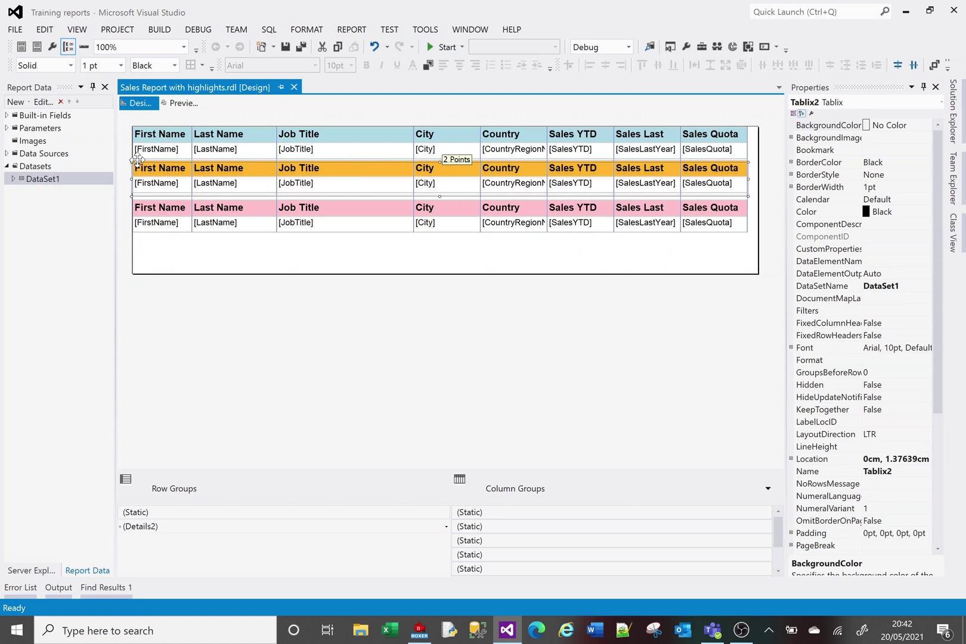
drag(137, 160, 137, 161)
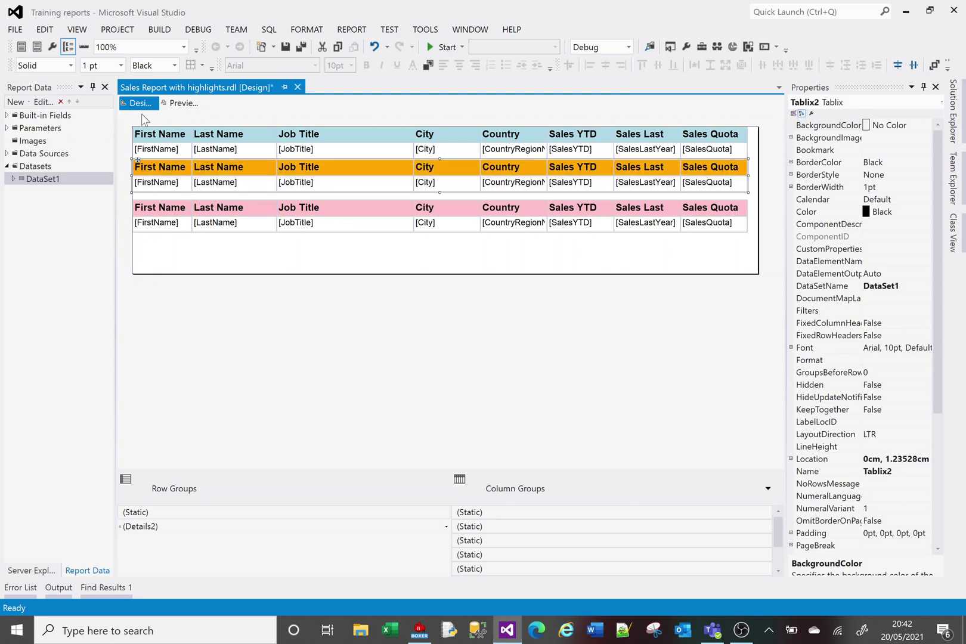
Move the pink Tablix3 up, then undo the misplaced move with Ctrl+Z
click(151, 237)
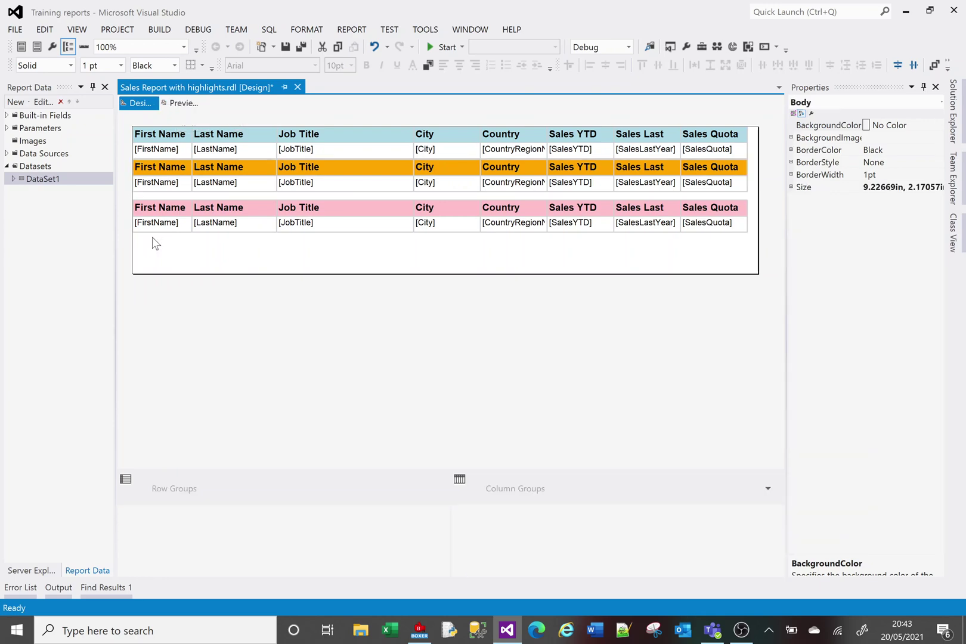
click(154, 224)
click(136, 197)
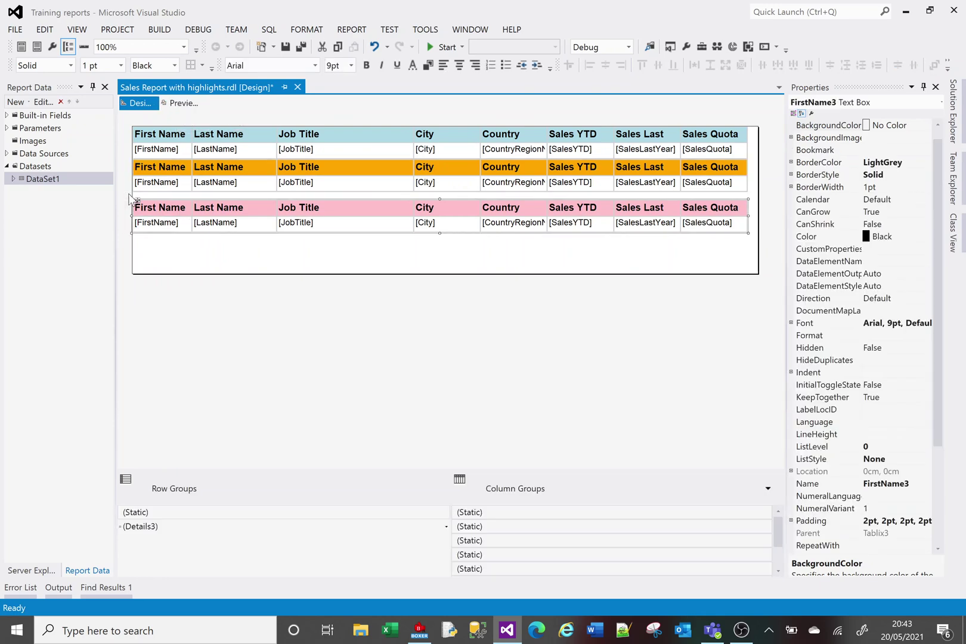
drag(136, 198, 140, 185)
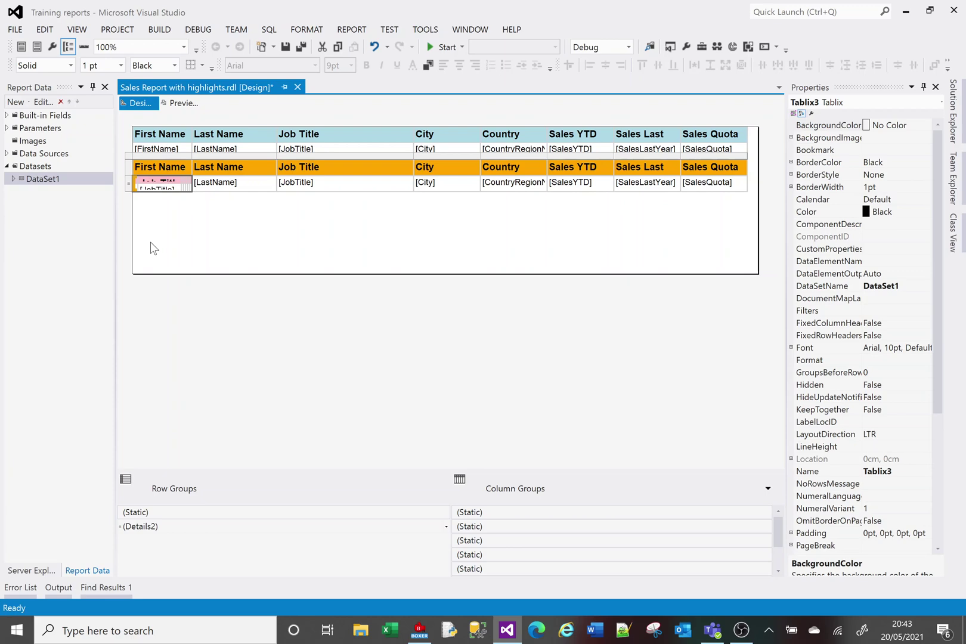
key(ctrl+z)
Preview the report through page 4, then return to Design
click(180, 102)
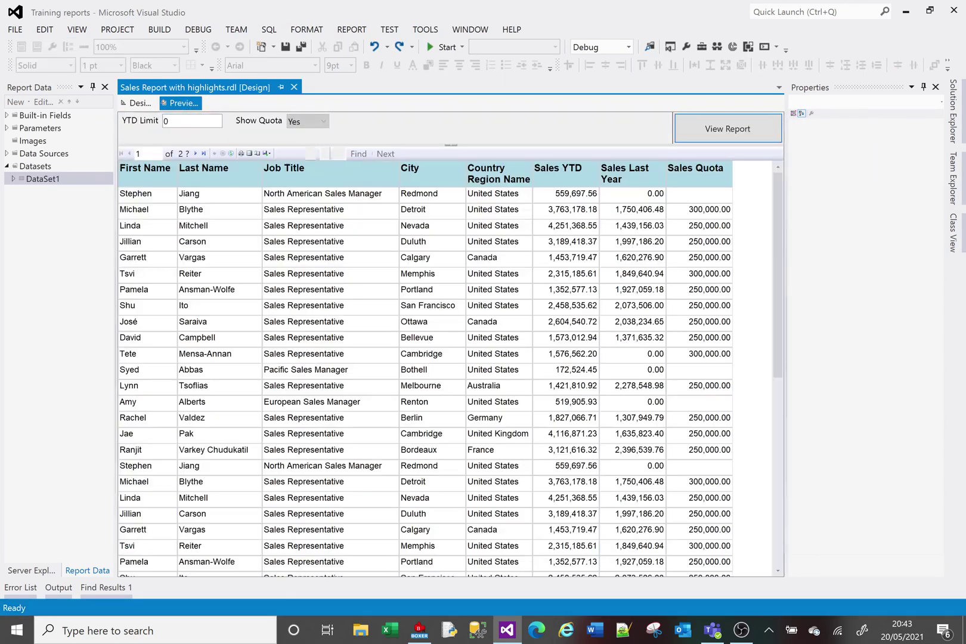
click(195, 153)
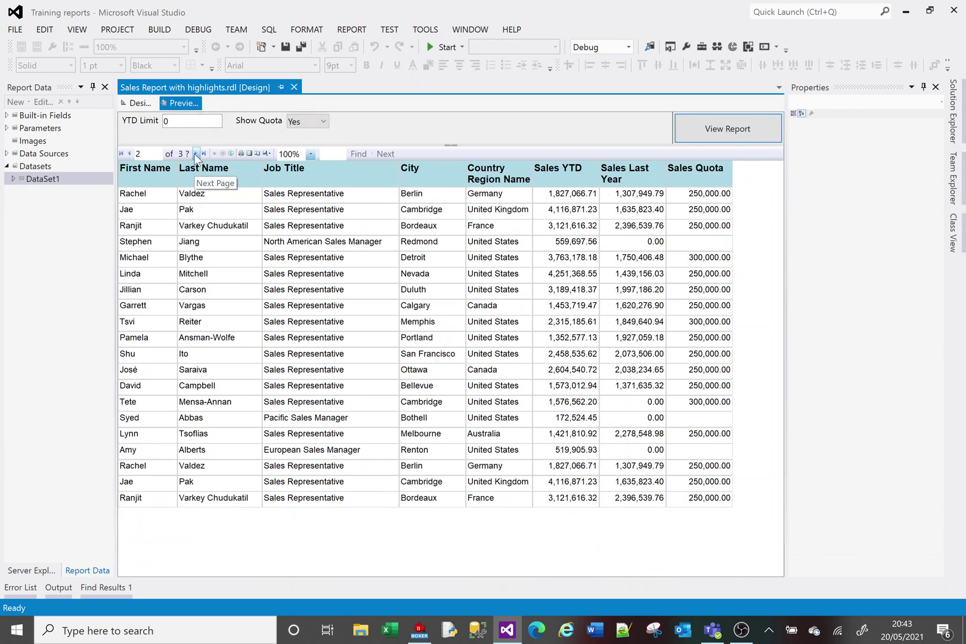
click(195, 153)
click(194, 153)
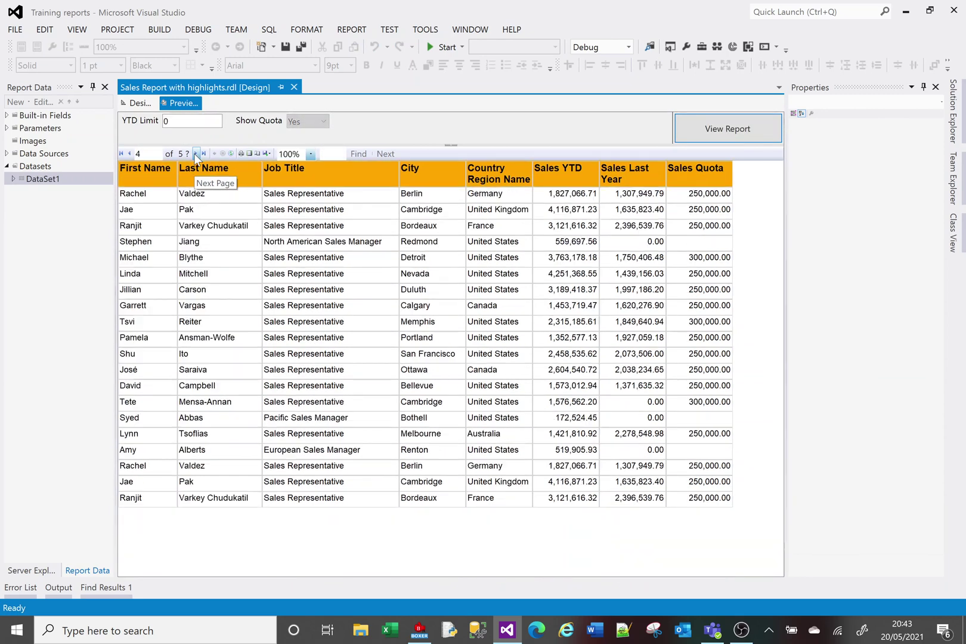
click(136, 103)
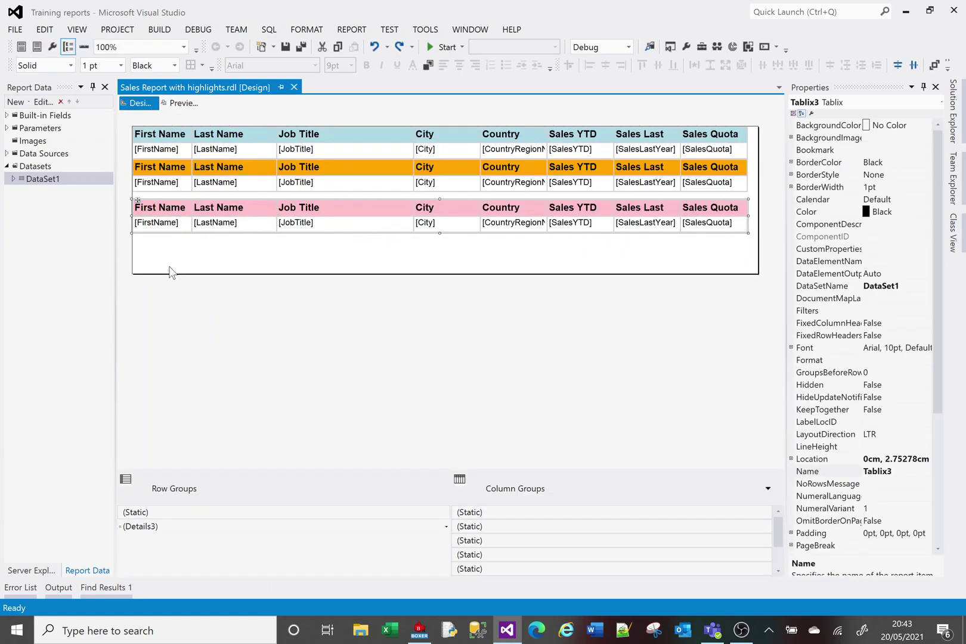
Set the pink Tablix3's Location Top to 2.7cm
click(791, 458)
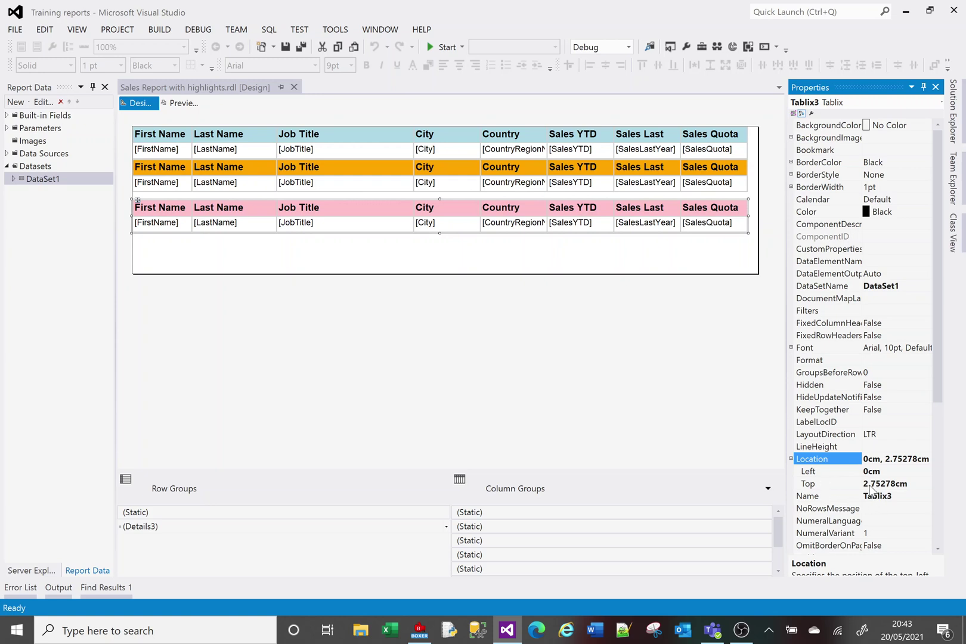
click(894, 484)
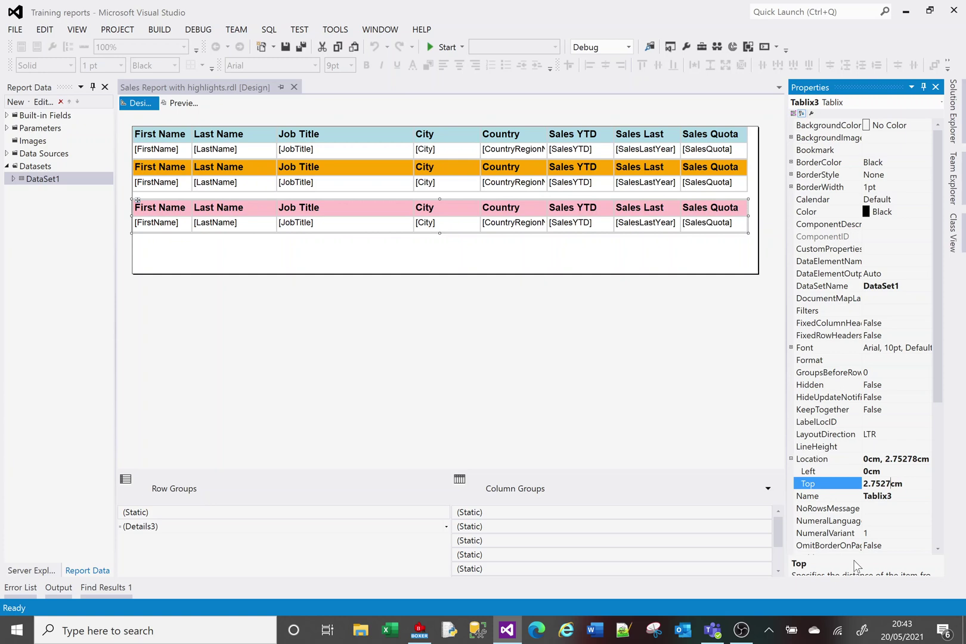
key(BackSpace)
key(BackSpace)
key(Return)
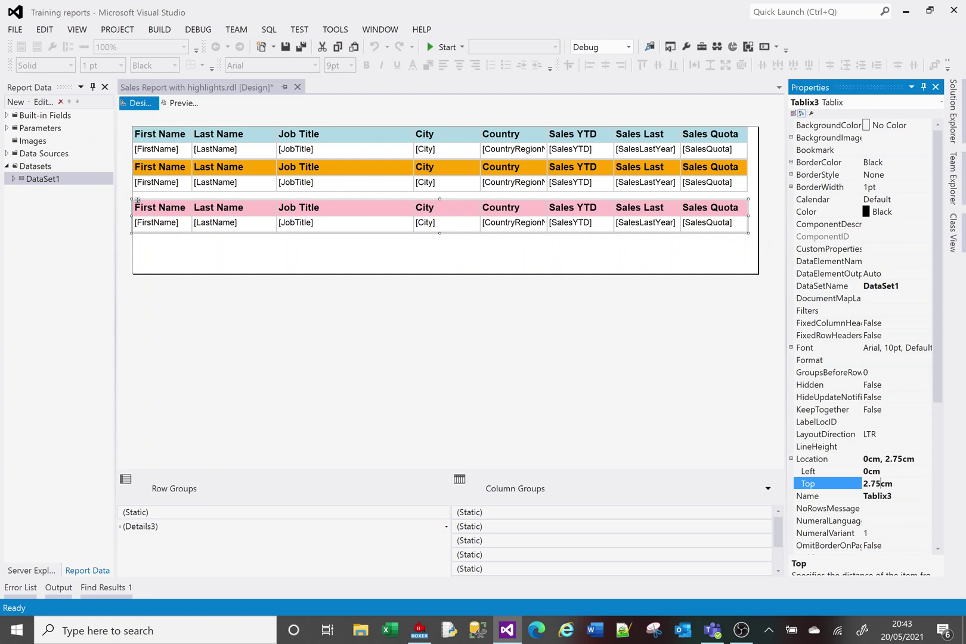
key(Return)
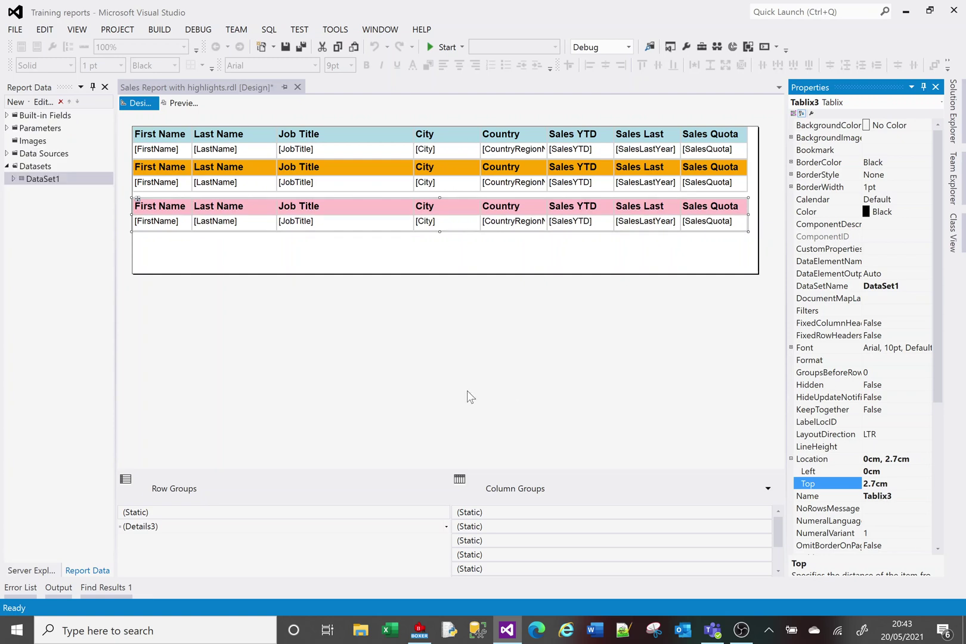
Set the orange Tablix2's Location Top to 1.2cm
click(156, 188)
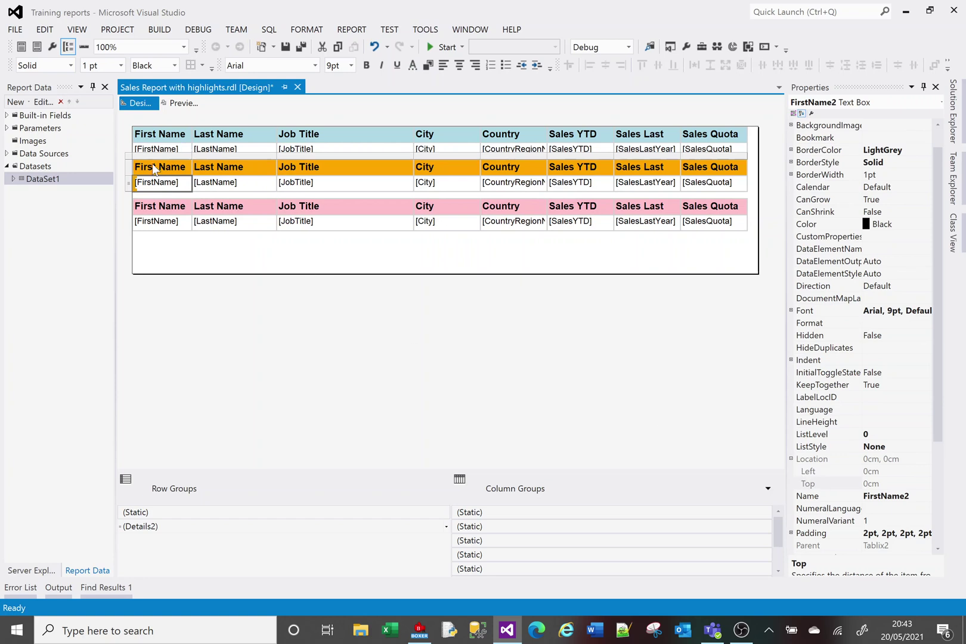
click(133, 159)
click(897, 489)
key(BackSpace)
key(BackSpace)
key(BackSpace)
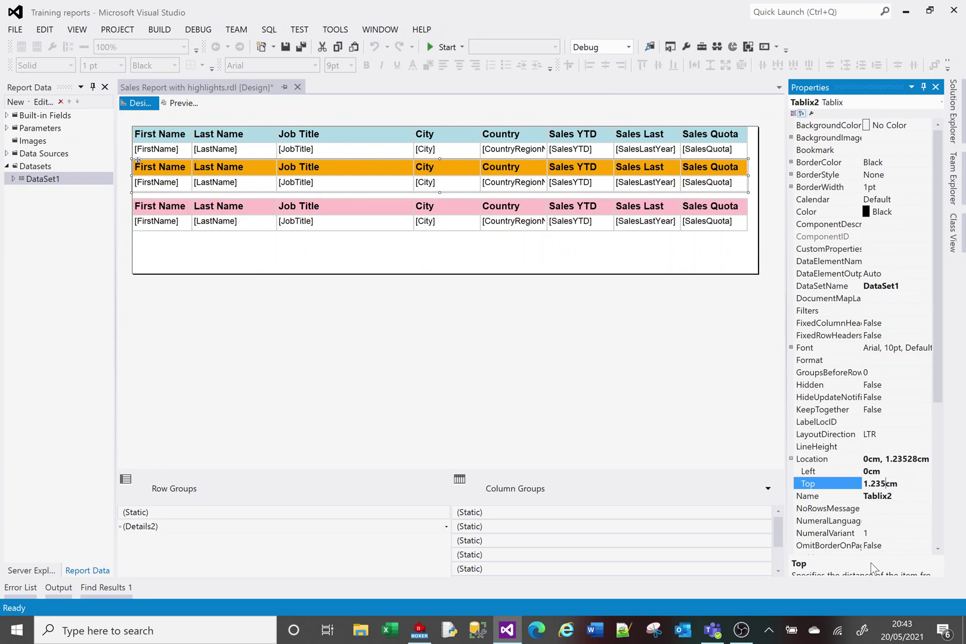
key(BackSpace)
key(Return)
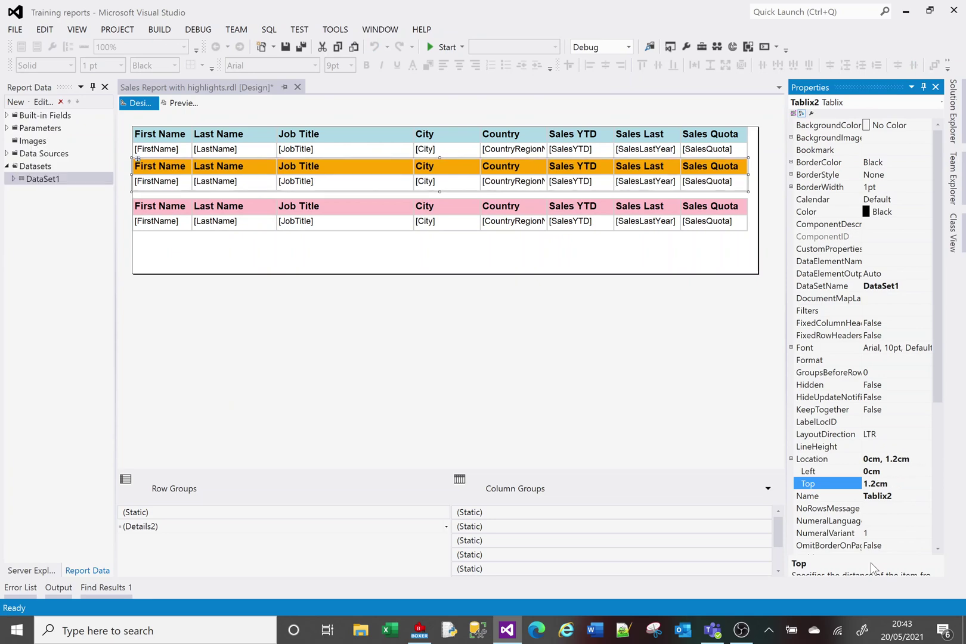
click(180, 103)
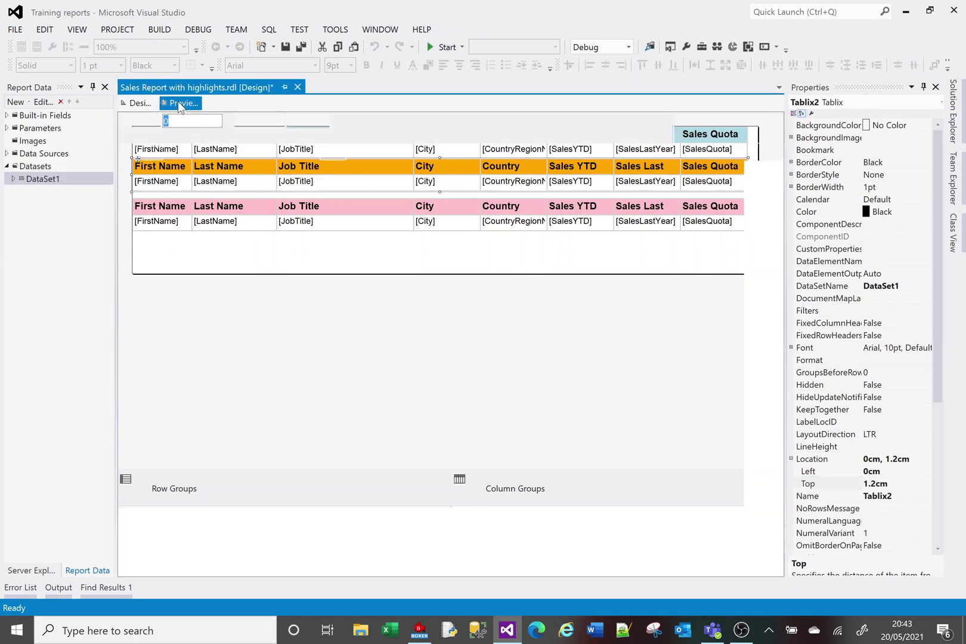
click(196, 153)
click(195, 153)
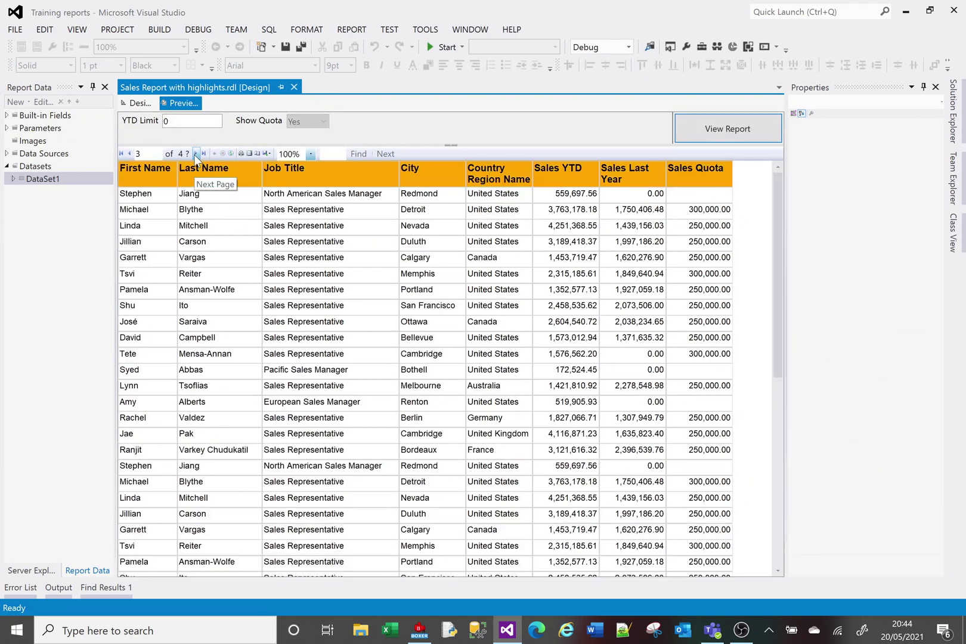
click(195, 154)
click(134, 103)
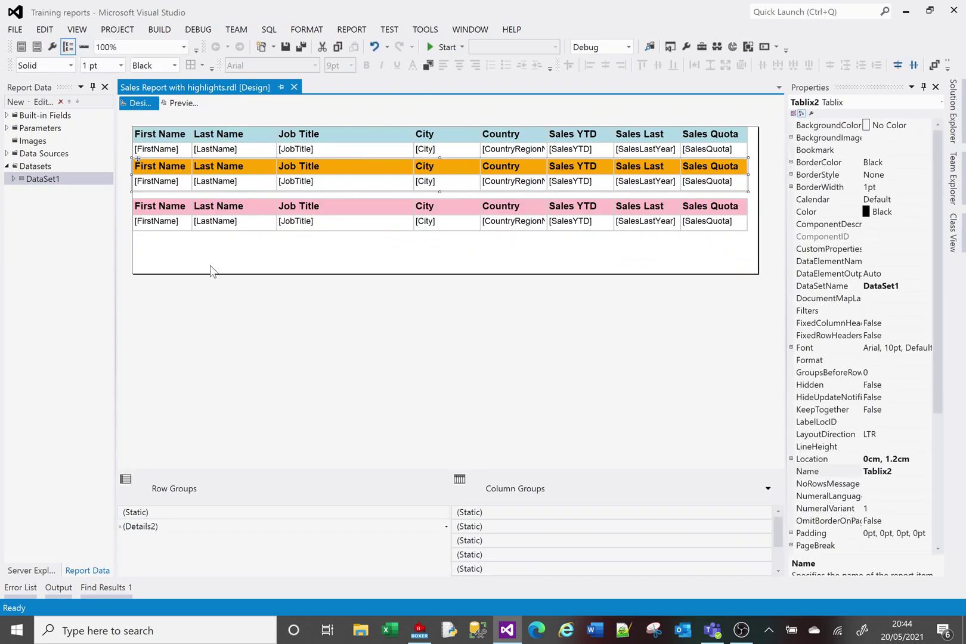